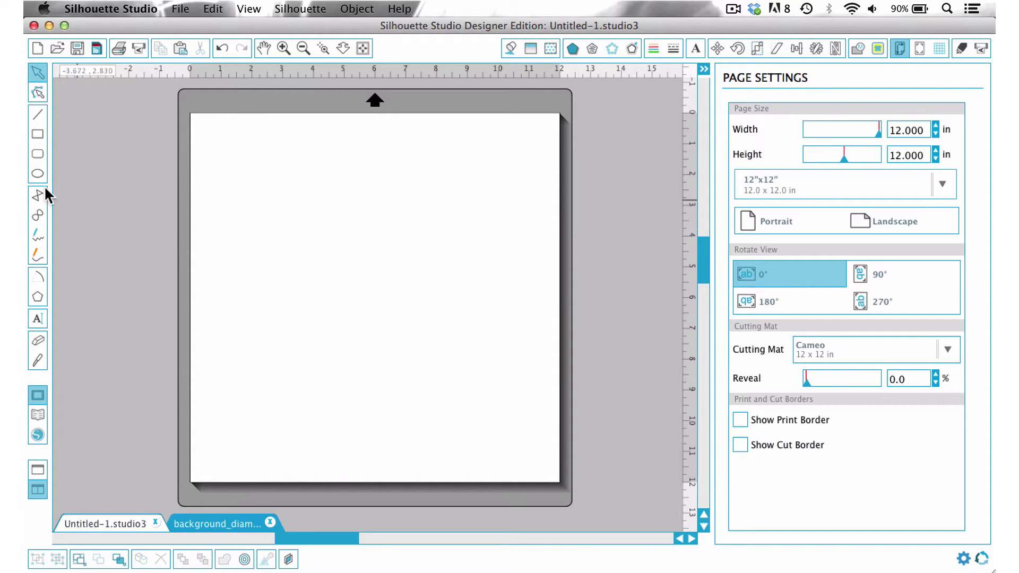
Draw a rectangle and scale it to 8.5 × 11 in with Lock Aspect off
{"action": "left_click", "coordinate": [35, 133]}
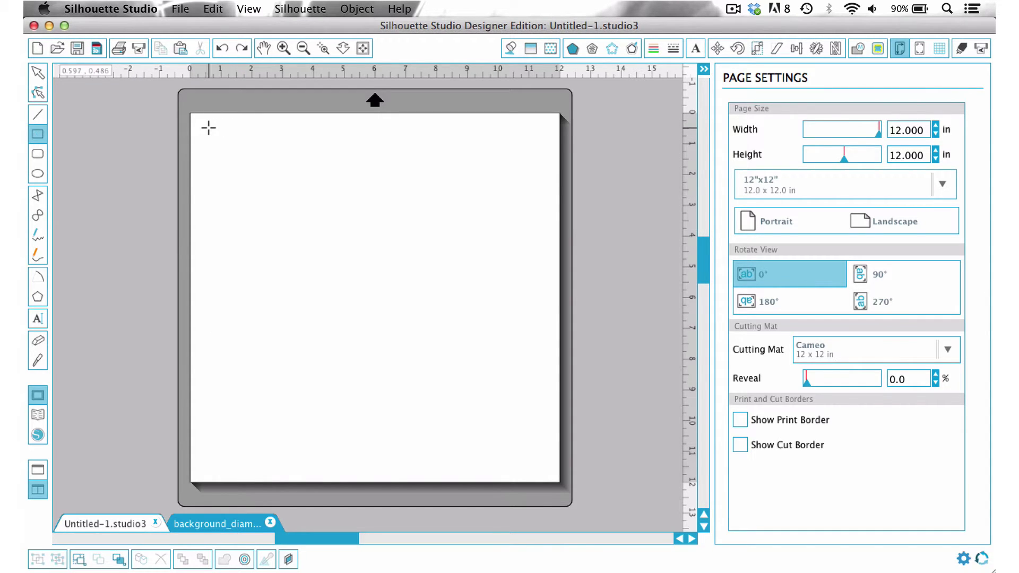
{"action": "left_click_drag", "start_coordinate": [208, 128], "coordinate": [458, 452]}
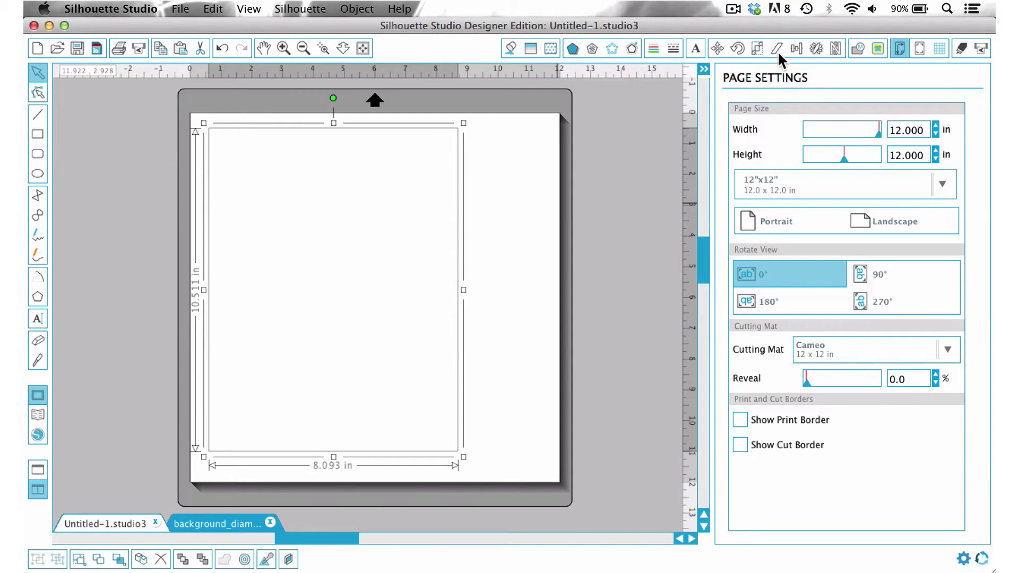
{"action": "left_click", "coordinate": [756, 47]}
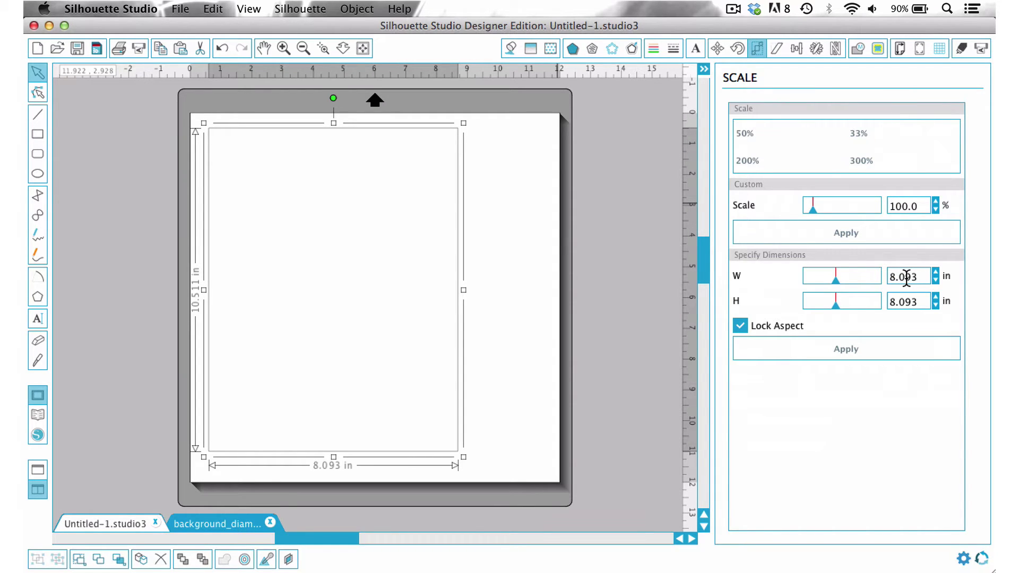
{"action": "double_click", "coordinate": [907, 277]}
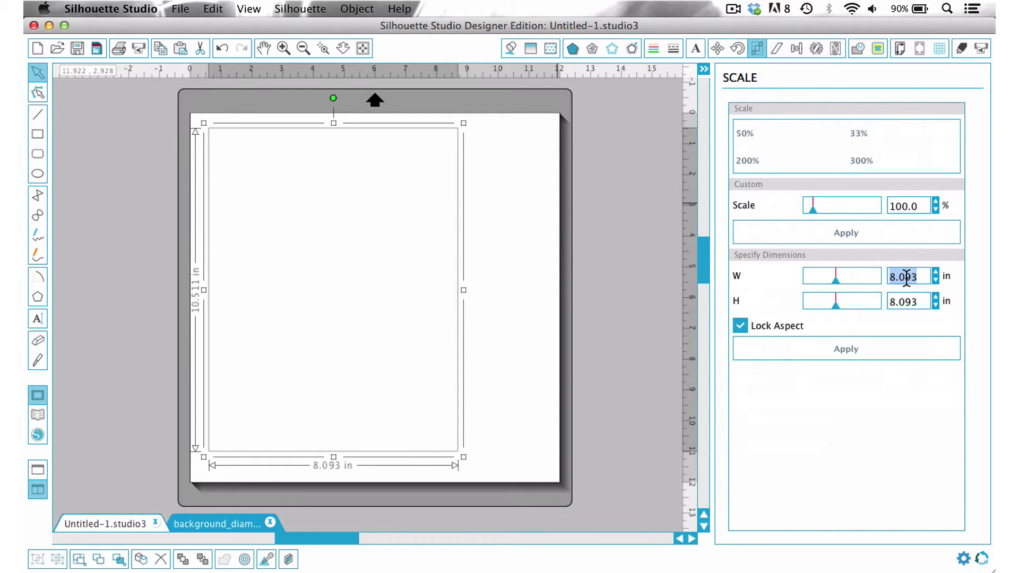
{"action": "left_click", "coordinate": [741, 326]}
{"action": "type", "text": "8.5"}
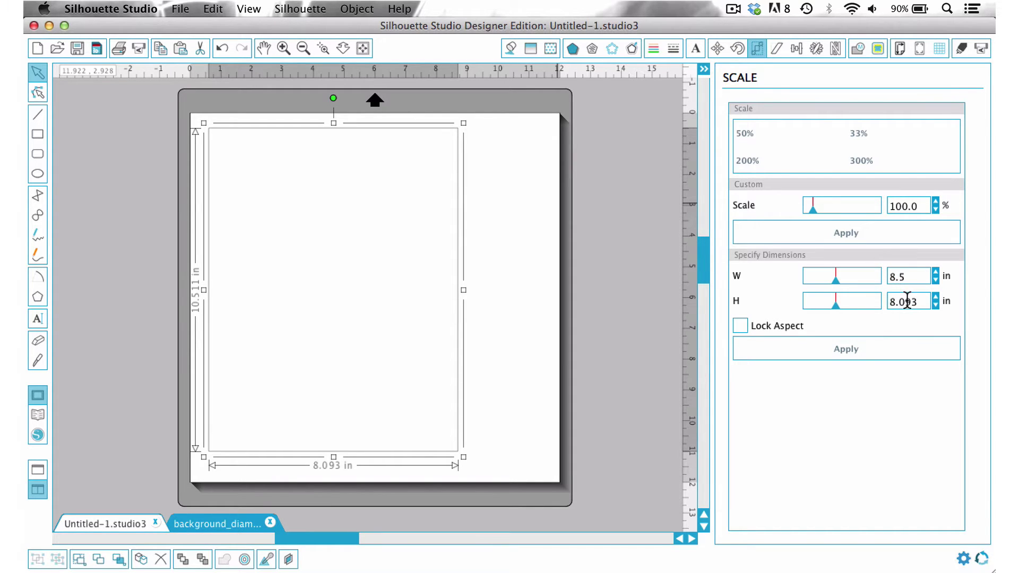
{"action": "double_click", "coordinate": [907, 301]}
{"action": "type", "text": "11"}
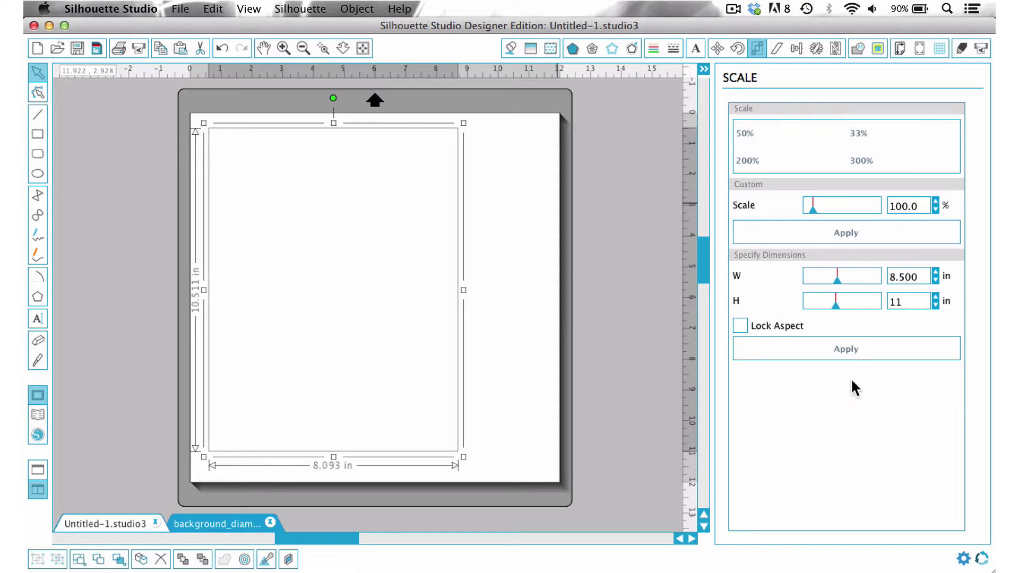
{"action": "left_click", "coordinate": [852, 351]}
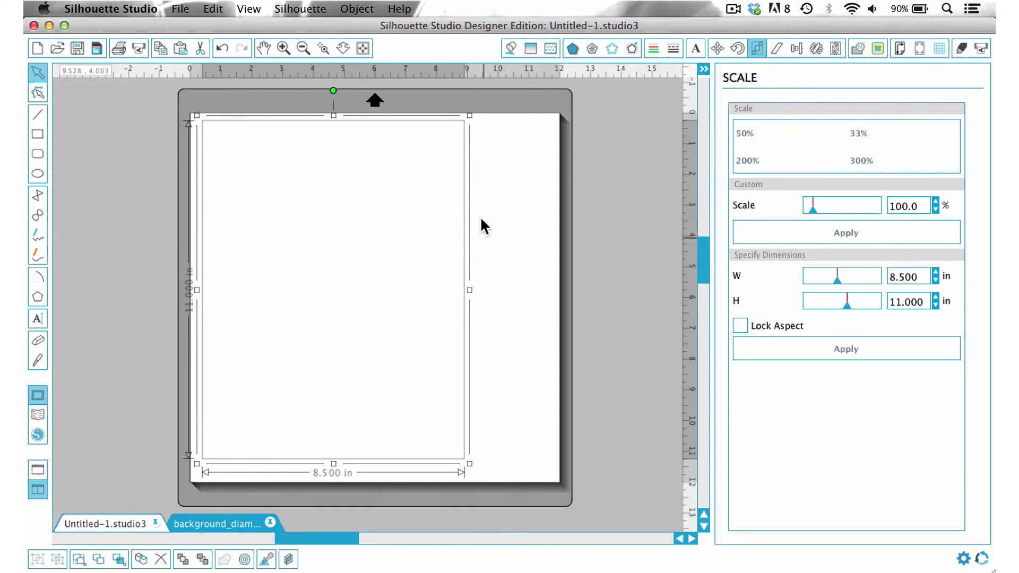
Nudge the 8.5 × 11 in rectangle slightly in from the page edge and reselect it
{"action": "left_click", "coordinate": [493, 265]}
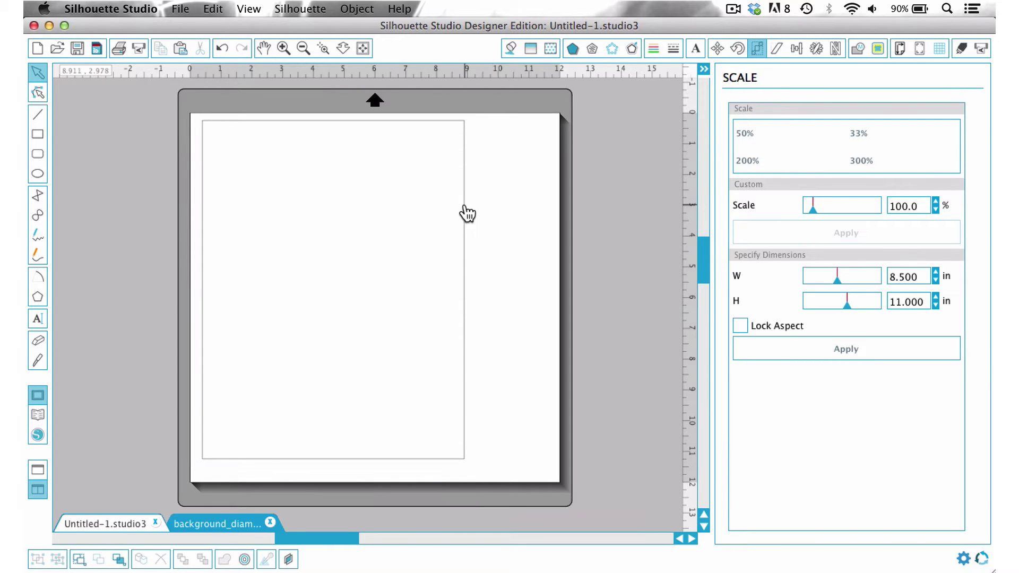
{"action": "mouse_move", "coordinate": [467, 214]}
{"action": "left_mouse_down"}
{"action": "mouse_move", "coordinate": [460, 207]}
{"action": "mouse_move", "coordinate": [485, 221]}
{"action": "left_mouse_up"}
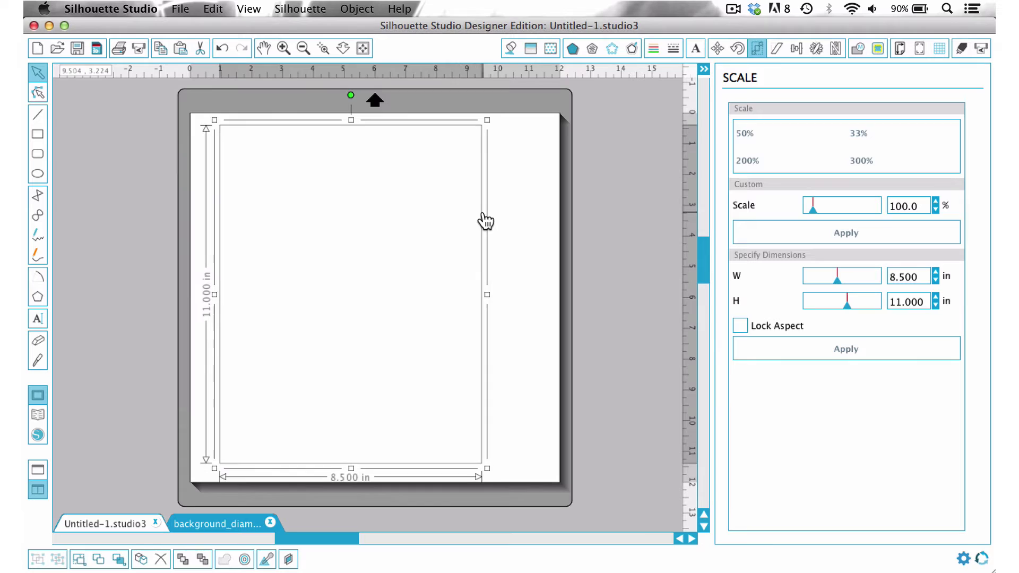
{"action": "left_click", "coordinate": [314, 153]}
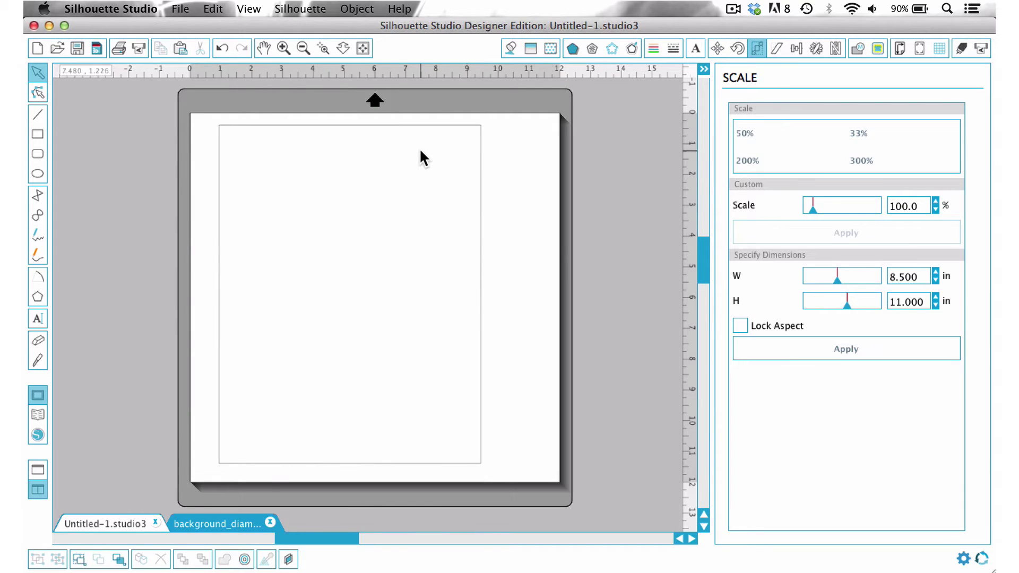
{"action": "left_click", "coordinate": [471, 132]}
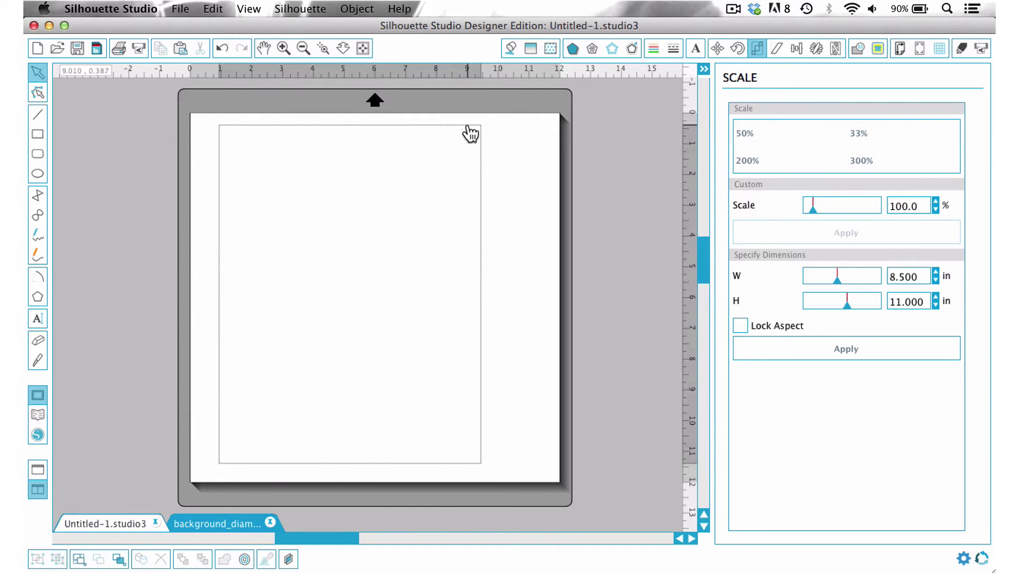
Add a 0.35 in sharp-cornered internal offset rectangle inside the page rectangle
{"action": "left_click", "coordinate": [633, 47]}
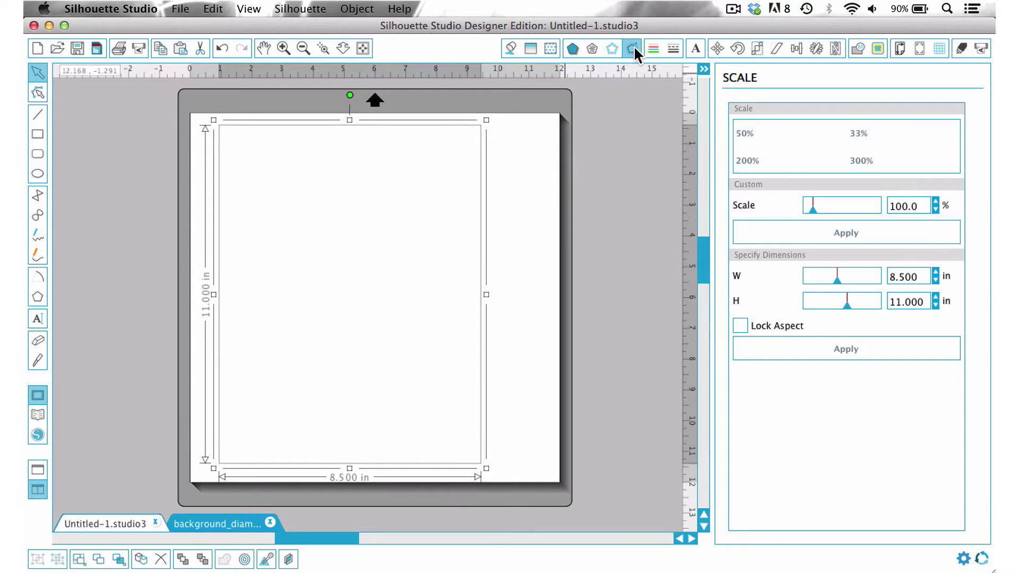
{"action": "left_click", "coordinate": [789, 161]}
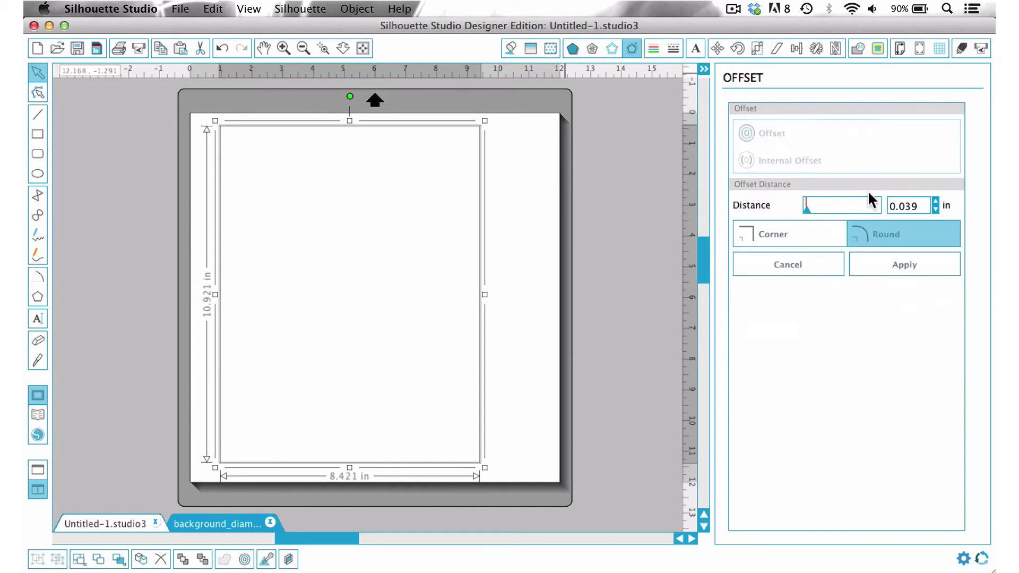
{"action": "double_click", "coordinate": [913, 206]}
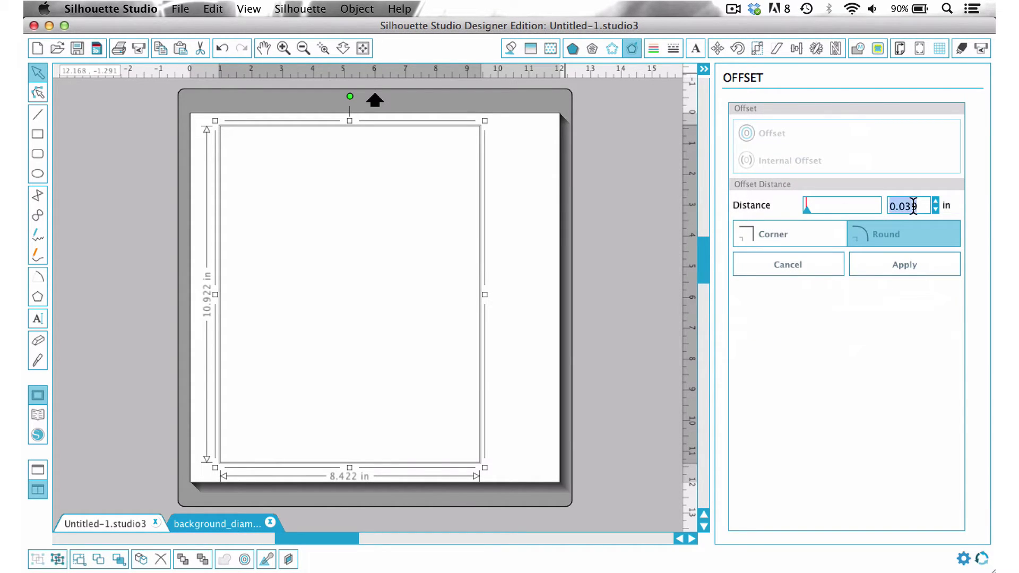
{"action": "type", "text": ".35"}
{"action": "left_click", "coordinate": [798, 236]}
{"action": "left_click", "coordinate": [904, 263]}
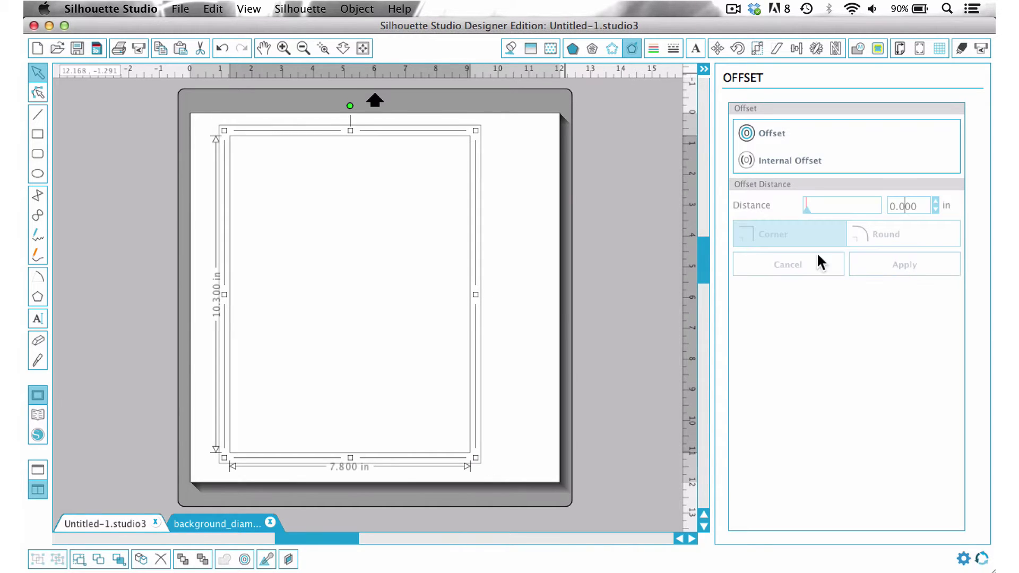
{"action": "left_click", "coordinate": [532, 183]}
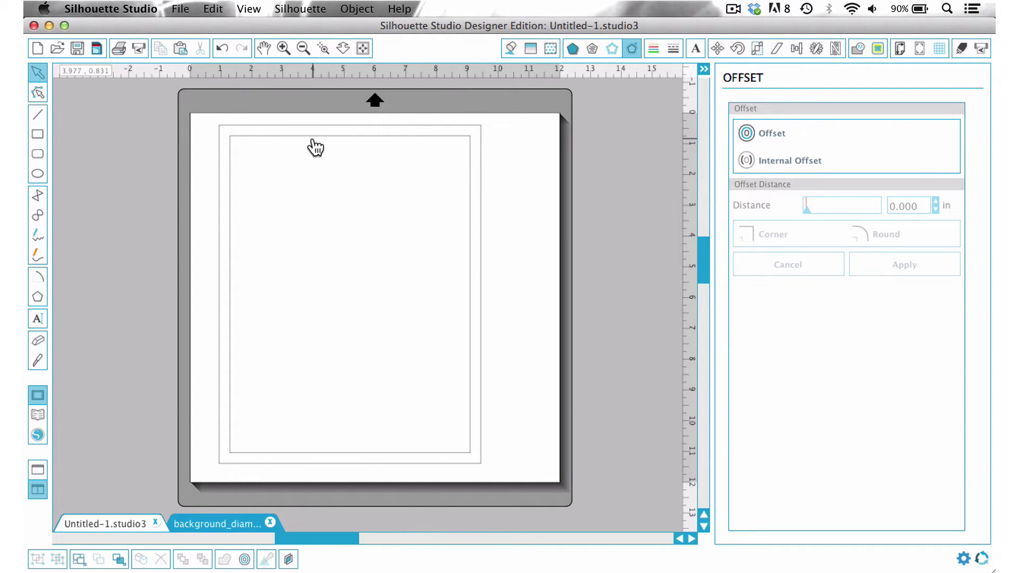
Shorten the inner rectangle to a 2.75 in tall window at the top
{"action": "left_click", "coordinate": [359, 461]}
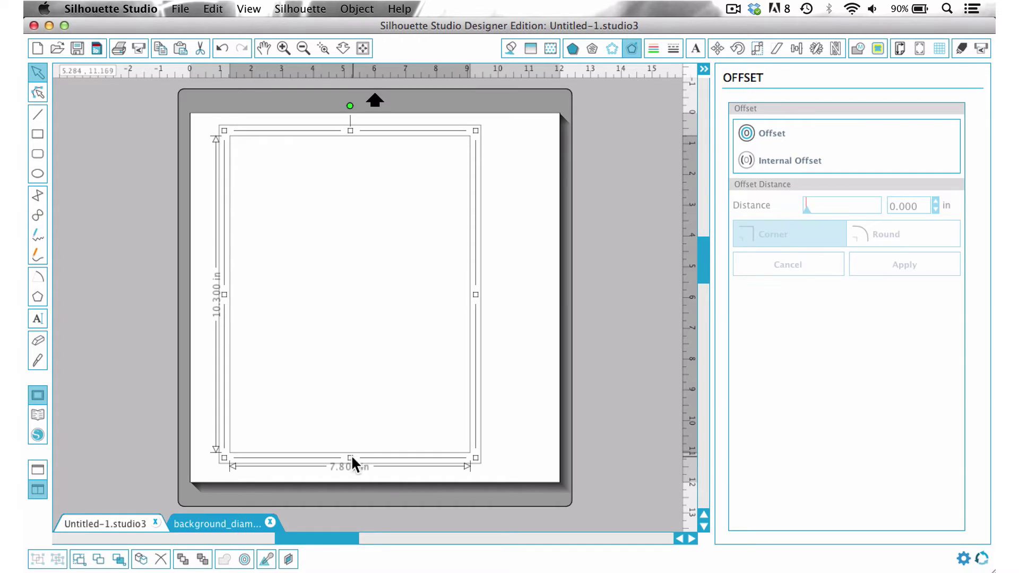
{"action": "left_click_drag", "start_coordinate": [350, 458], "coordinate": [362, 225]}
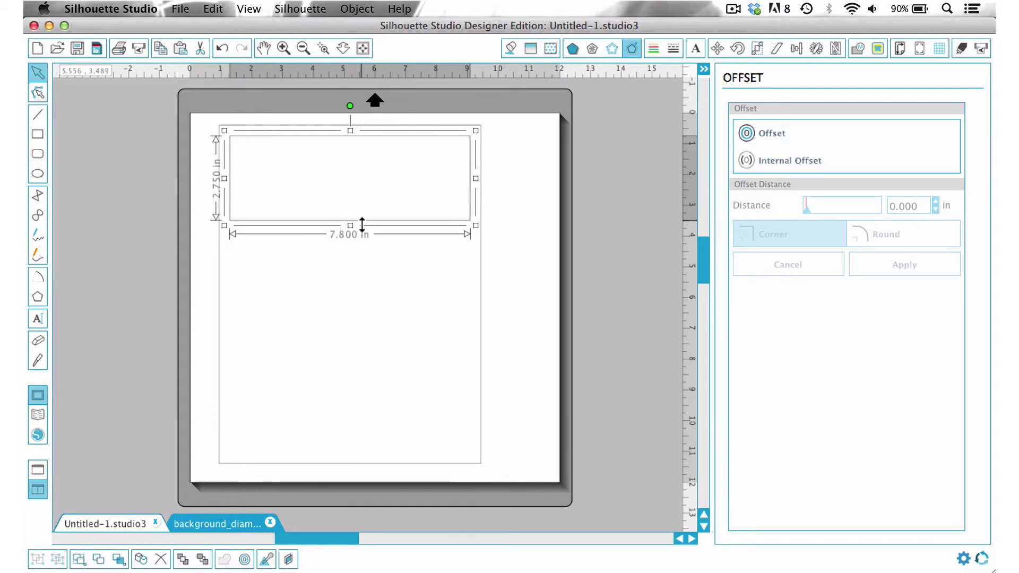
{"action": "left_click", "coordinate": [370, 295]}
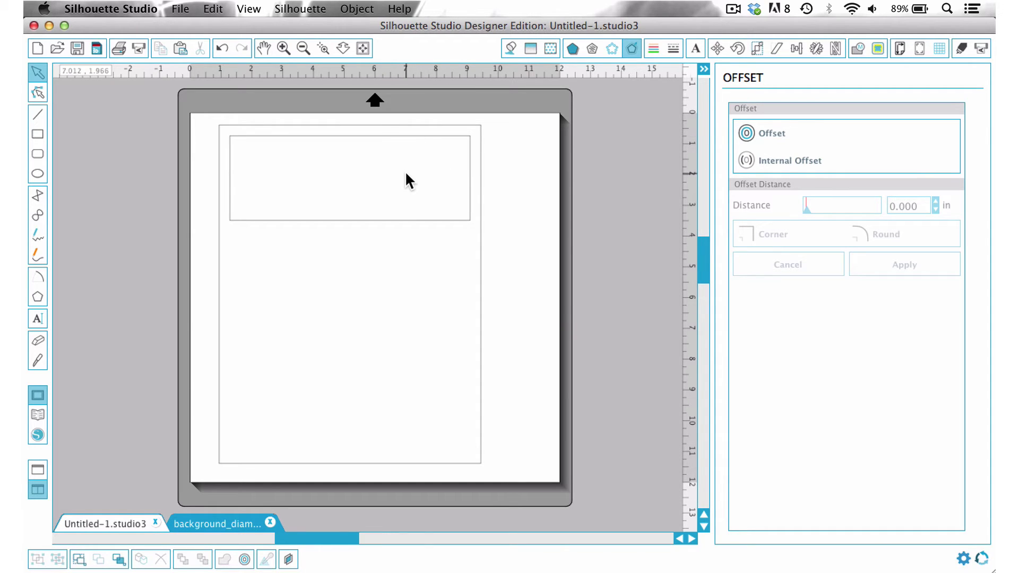
Select both rectangles and combine them into a compound path
{"action": "left_click_drag", "start_coordinate": [517, 174], "coordinate": [455, 202]}
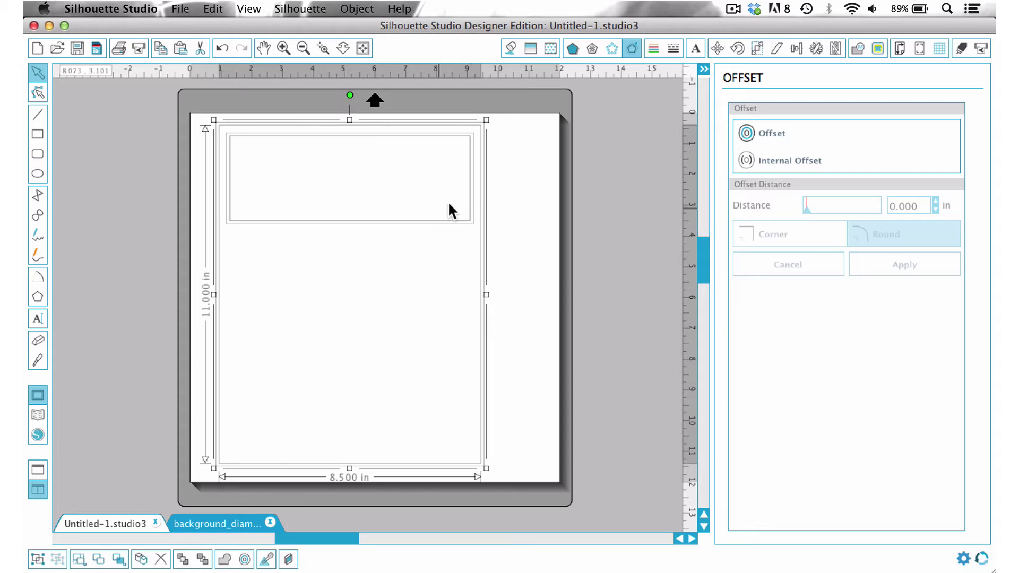
{"action": "right_click", "coordinate": [525, 179]}
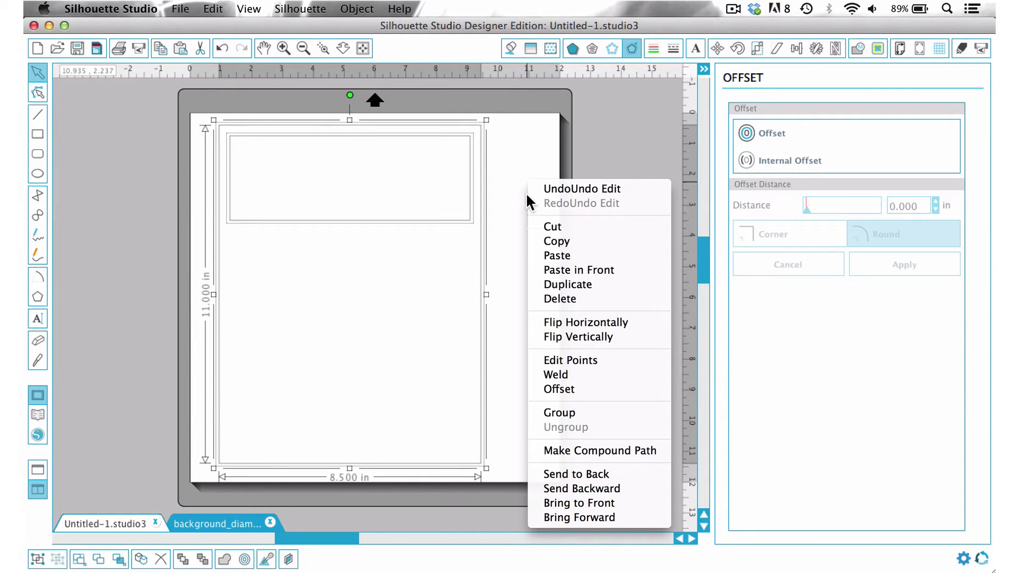
{"action": "left_click", "coordinate": [571, 449]}
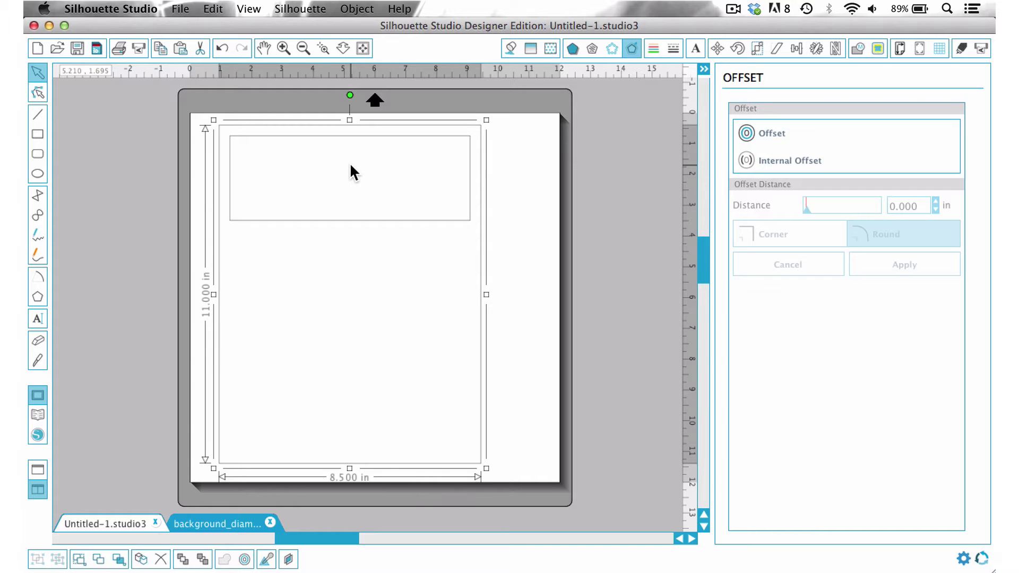
Select and copy the diamond lattice in background_diamond_0100, then return to Untitled-1
{"action": "left_click", "coordinate": [225, 523]}
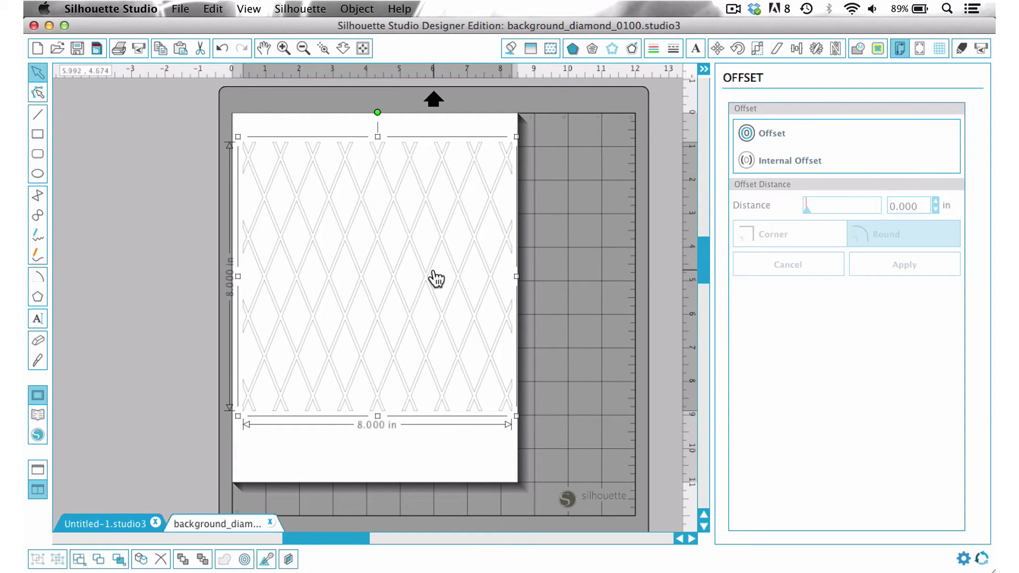
{"action": "left_click", "coordinate": [421, 449]}
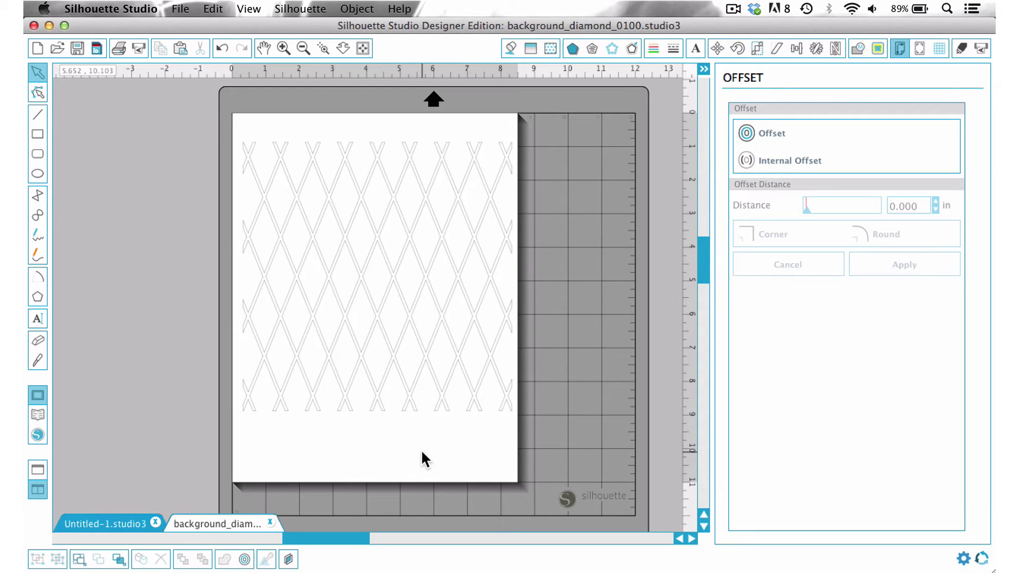
{"action": "left_click", "coordinate": [424, 355]}
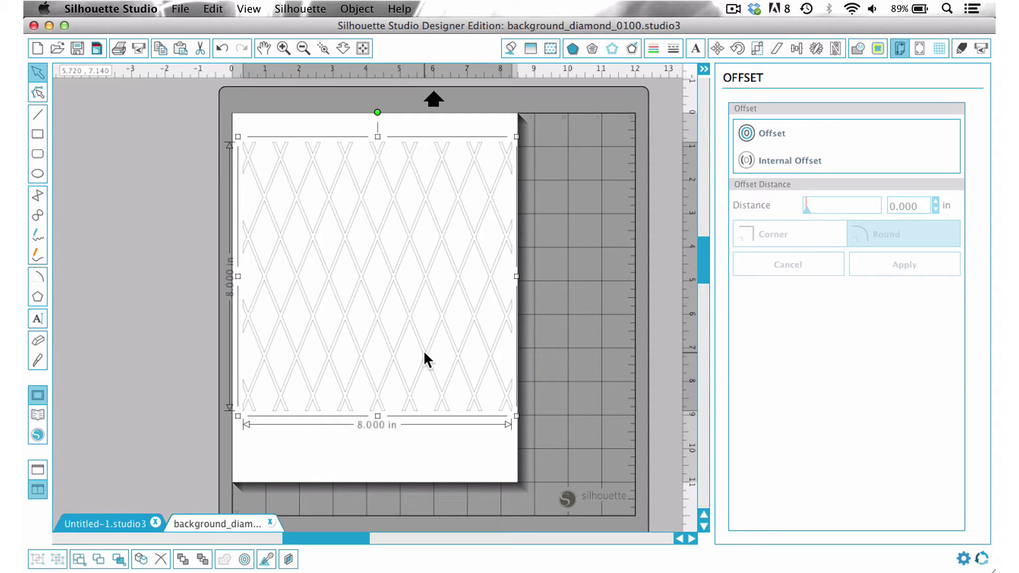
{"action": "left_click", "coordinate": [114, 524]}
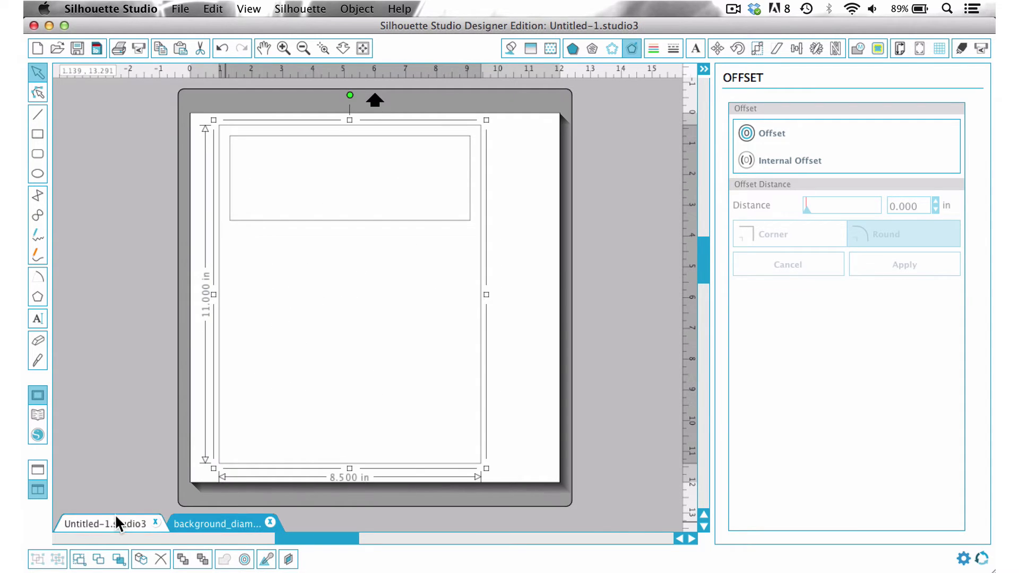
Paste the diamond lattice and shorten it to 8.000 × 6.002 in over the top window
{"action": "key", "text": "super+v"}
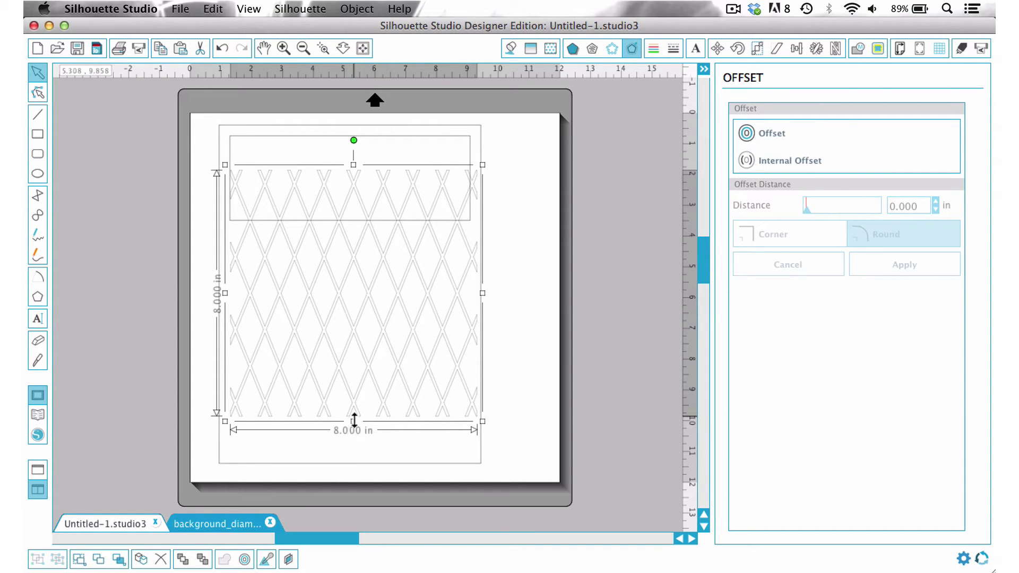
{"action": "left_click_drag", "start_coordinate": [354, 421], "coordinate": [354, 360]}
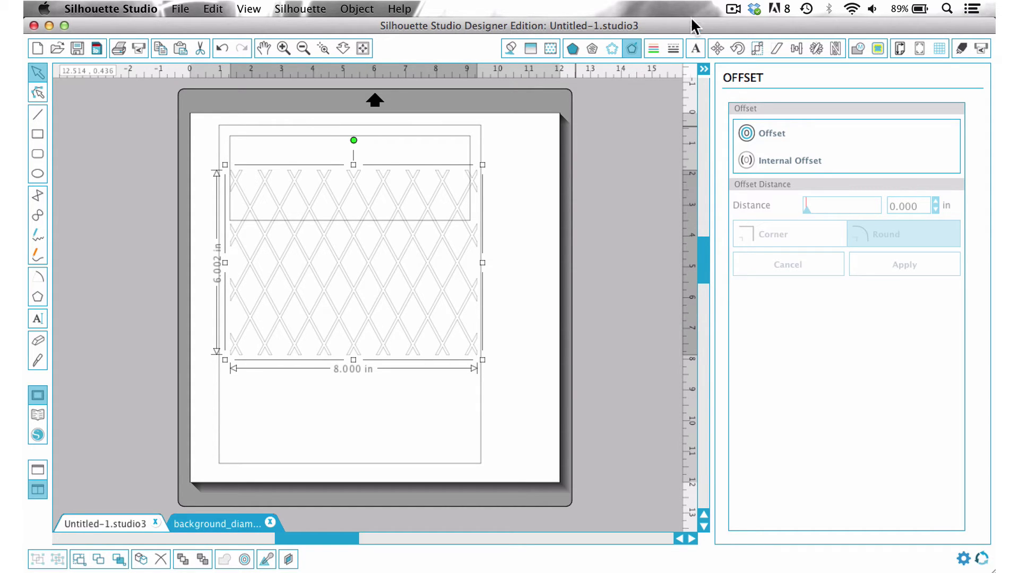
Offset the lattice outward by 0.035 in with Corner style, making it 8.070 × 6.072 in
{"action": "left_click", "coordinate": [763, 133]}
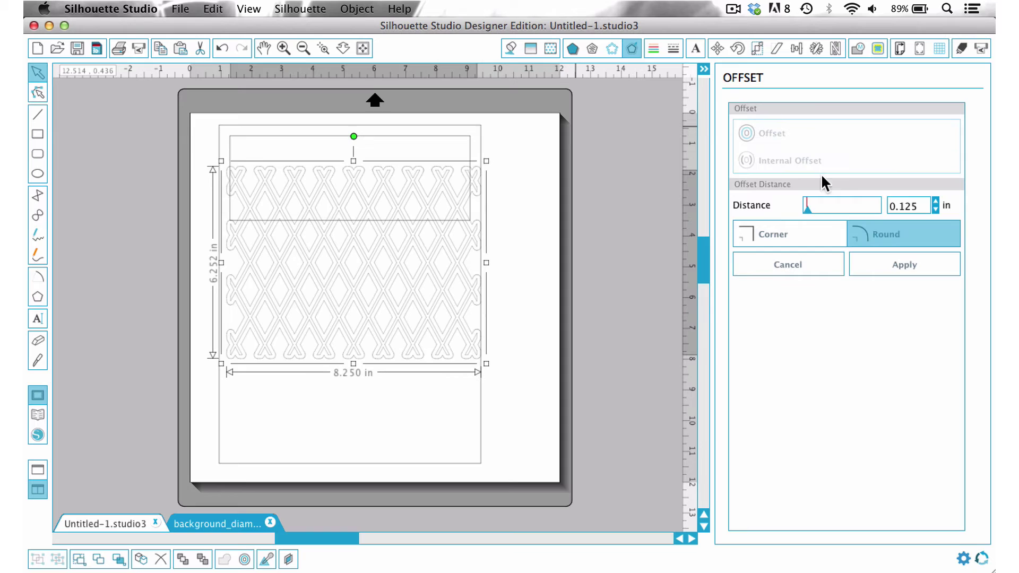
{"action": "double_click", "coordinate": [906, 206]}
{"action": "type", "text": ".035"}
{"action": "left_click", "coordinate": [802, 231]}
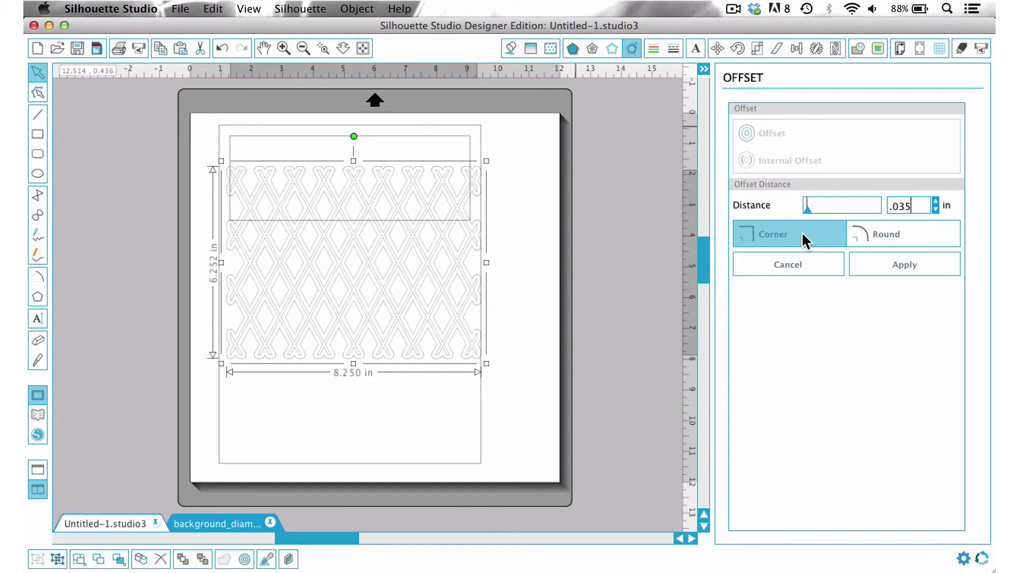
{"action": "left_click", "coordinate": [906, 264]}
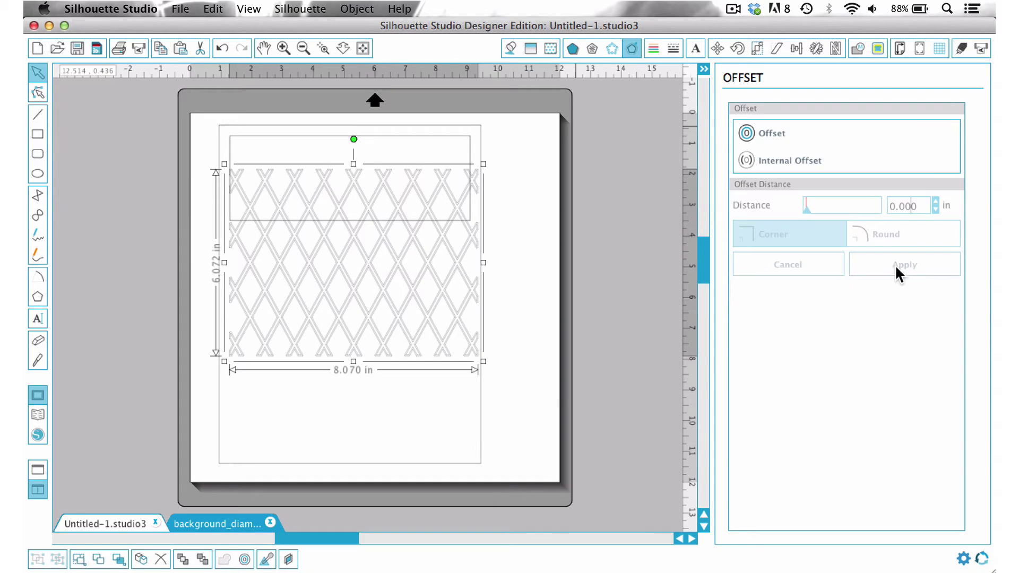
{"action": "left_click", "coordinate": [284, 48]}
{"action": "left_click", "coordinate": [402, 446]}
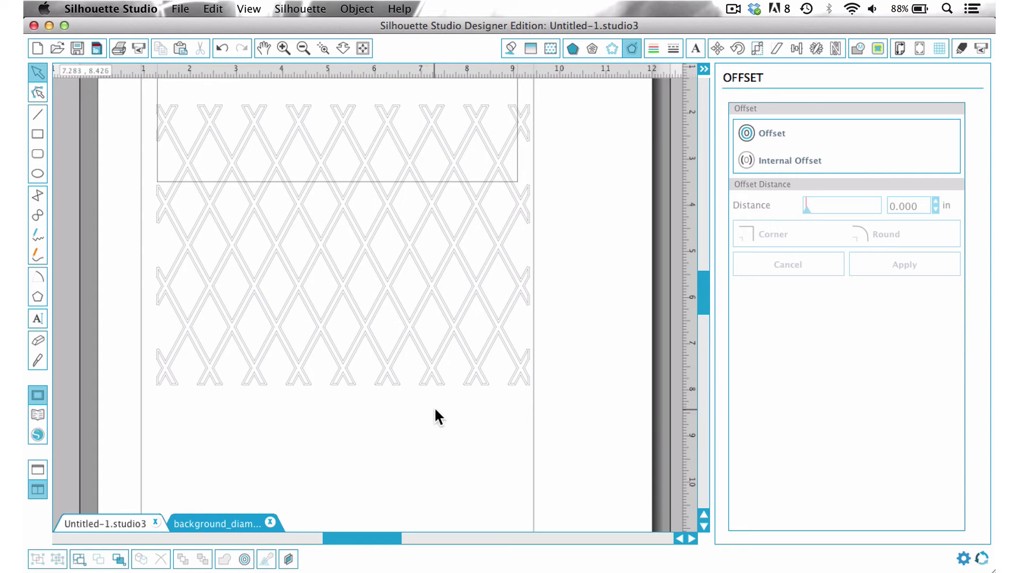
Marquee-select the offset lattice and weld its overlapping outlines into one shape
{"action": "left_click_drag", "start_coordinate": [439, 409], "coordinate": [328, 337]}
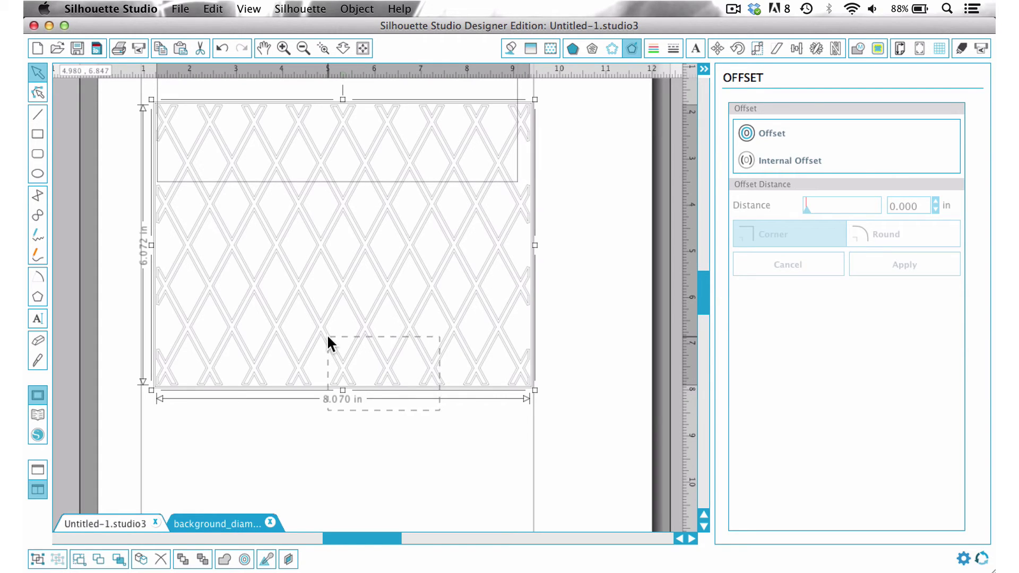
{"action": "right_click", "coordinate": [410, 276]}
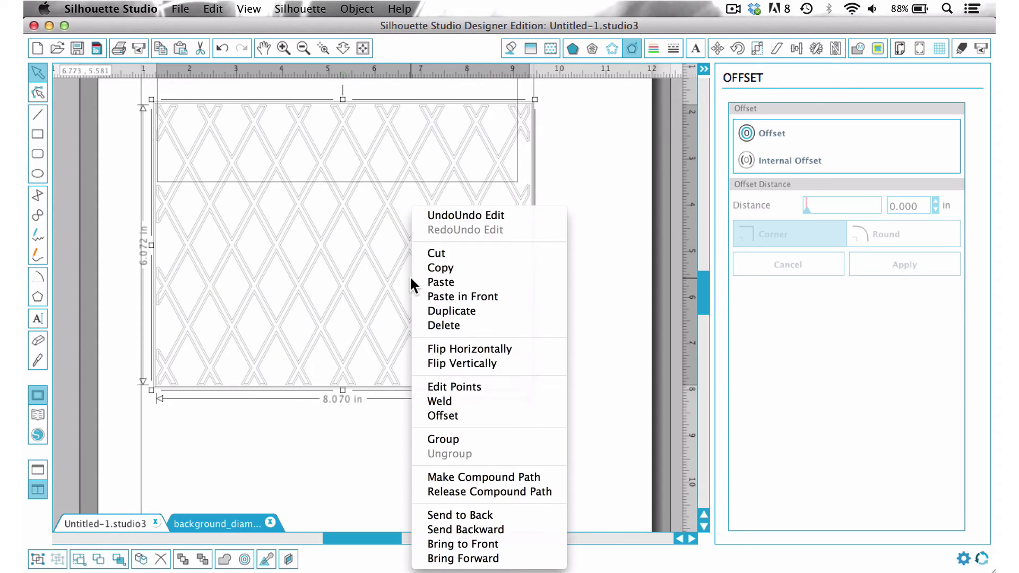
{"action": "left_click", "coordinate": [458, 403]}
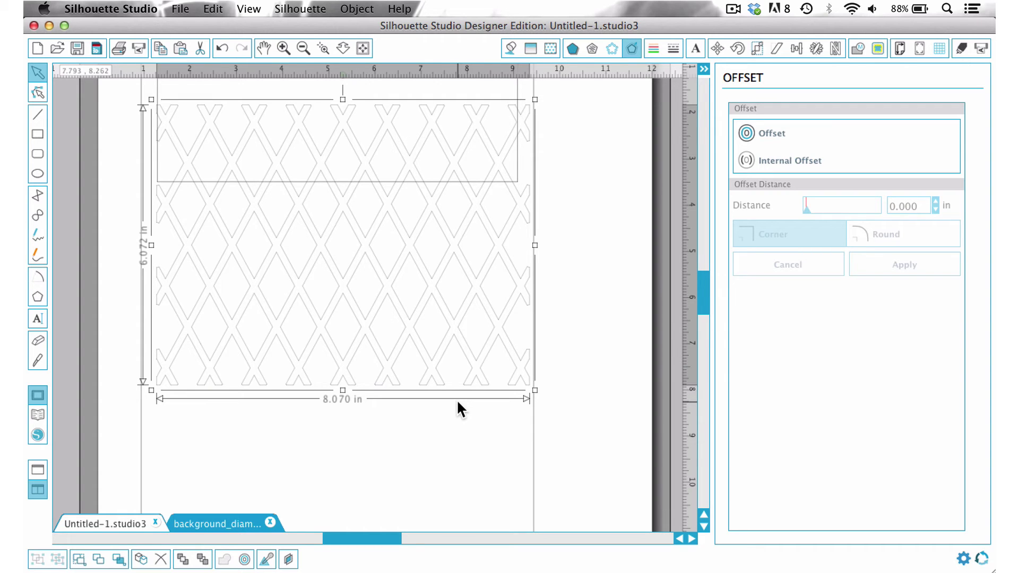
{"action": "scroll", "coordinate": [456, 399], "scroll_direction": "up", "scroll_amount": 4}
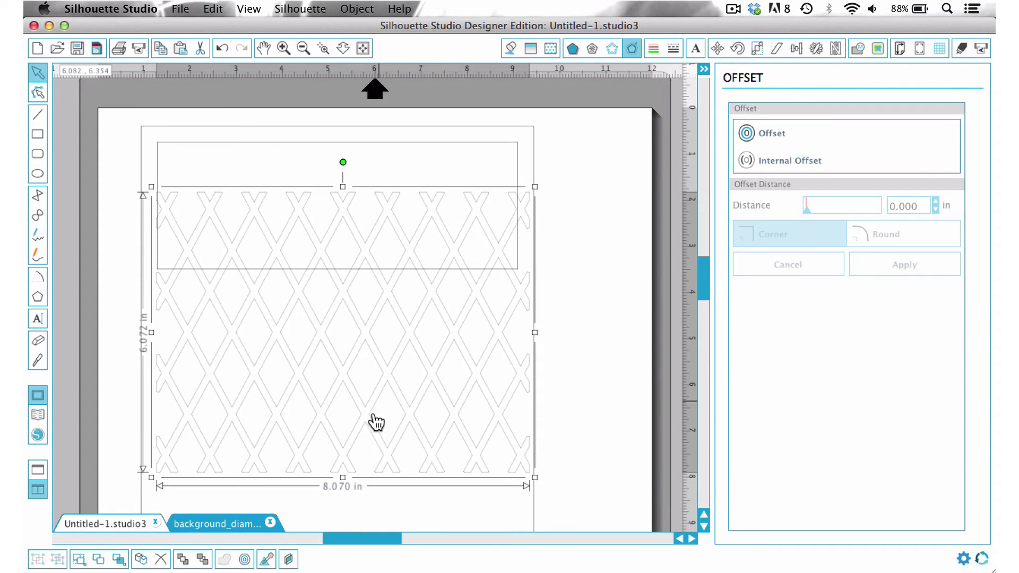
Move the lattice up over the top window and centre it horizontally with the page
{"action": "left_click_drag", "start_coordinate": [384, 461], "coordinate": [388, 266]}
{"action": "left_click_drag", "start_coordinate": [387, 284], "coordinate": [385, 288]}
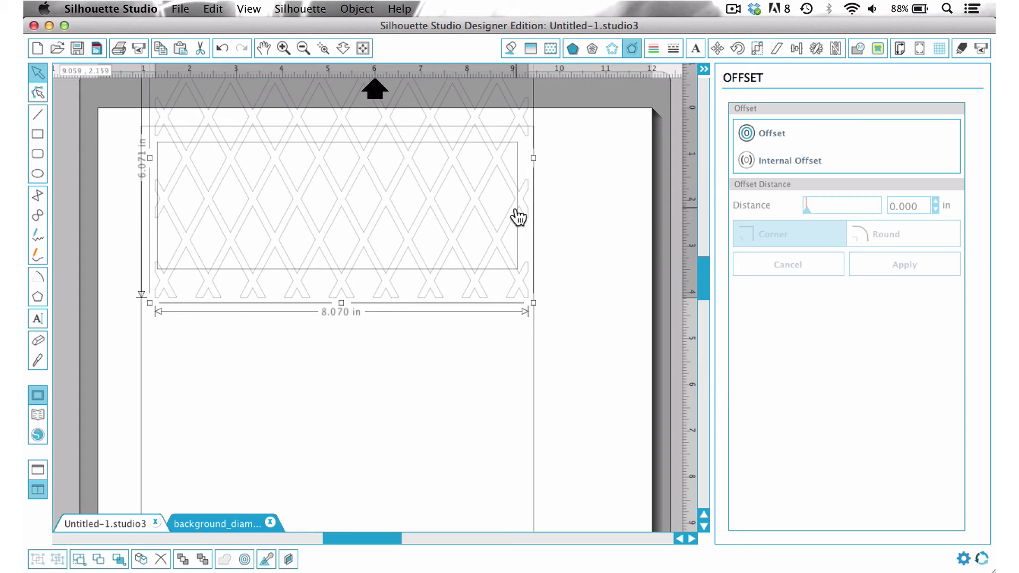
{"action": "key", "text": "Down"}
{"action": "key", "text": "Down"}
{"action": "key", "text": "Down"}
{"action": "key", "text": "Down"}
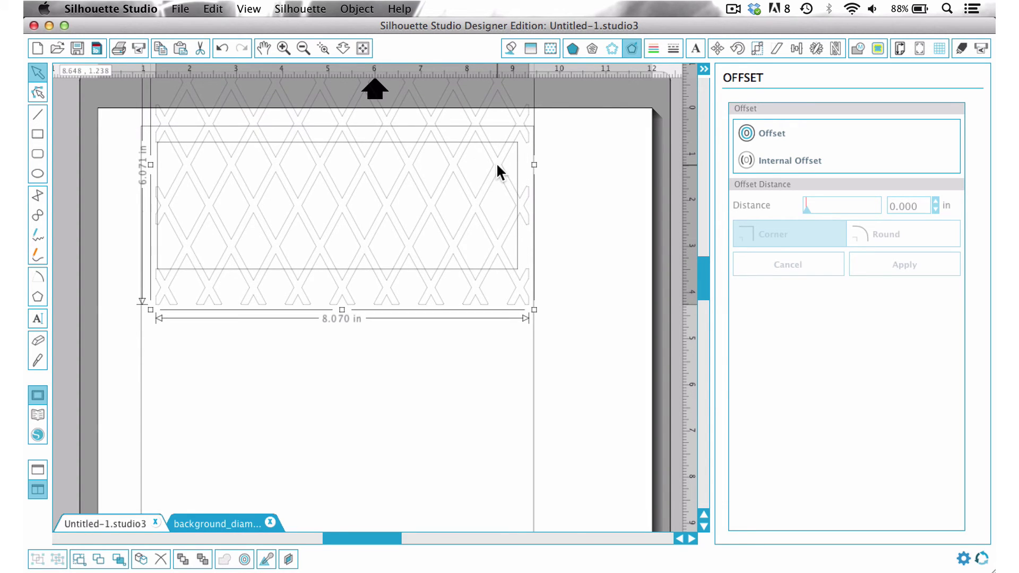
{"action": "left_click_drag", "start_coordinate": [570, 174], "coordinate": [284, 249]}
{"action": "left_click", "coordinate": [798, 48]}
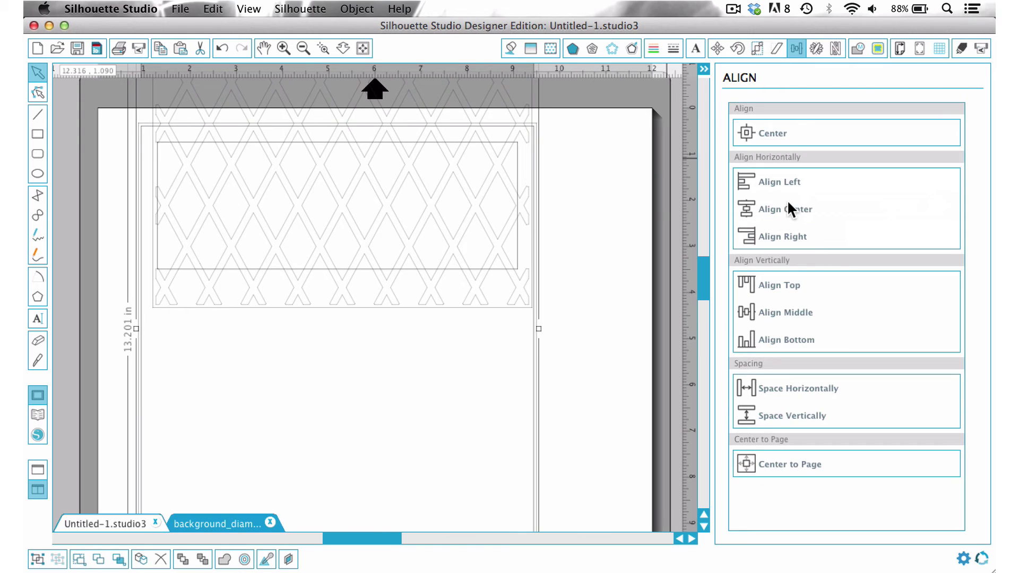
{"action": "left_click", "coordinate": [788, 204]}
{"action": "left_click", "coordinate": [601, 230]}
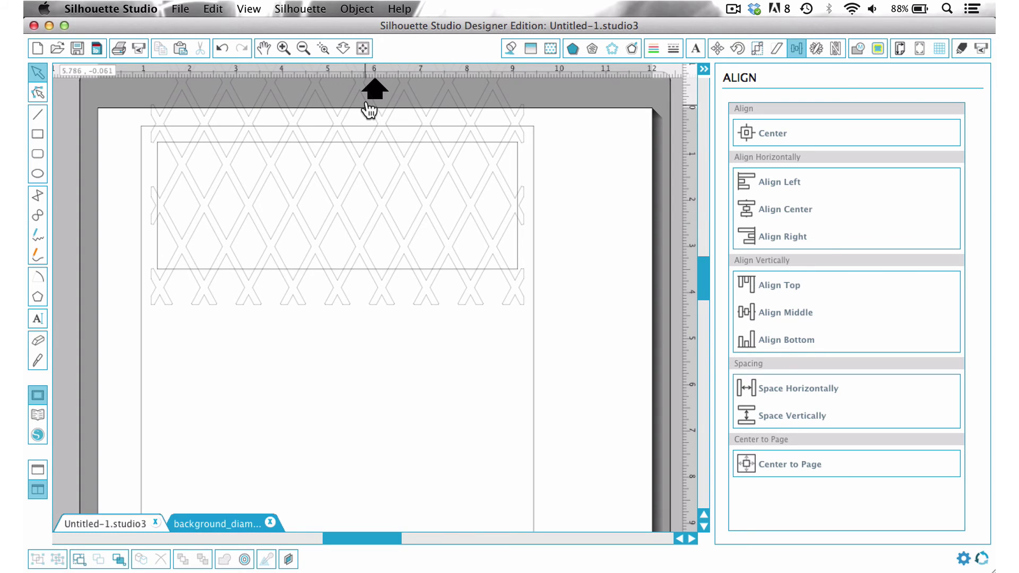
Weld the selected lattice and page outlines together into one shape
{"action": "left_click_drag", "start_coordinate": [573, 146], "coordinate": [446, 226]}
{"action": "right_click", "coordinate": [604, 158]}
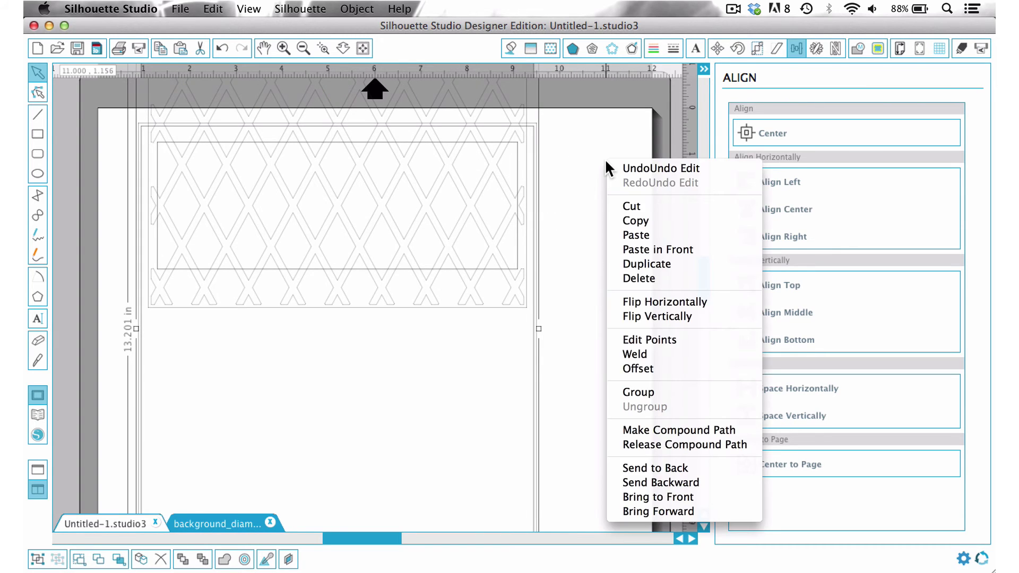
{"action": "left_click", "coordinate": [636, 350]}
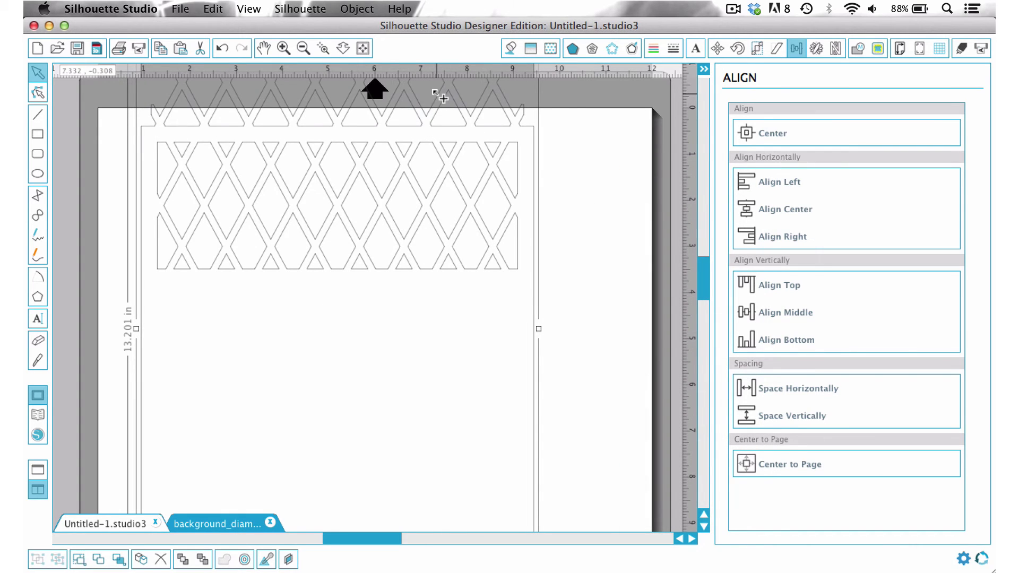
{"action": "left_click", "coordinate": [604, 202]}
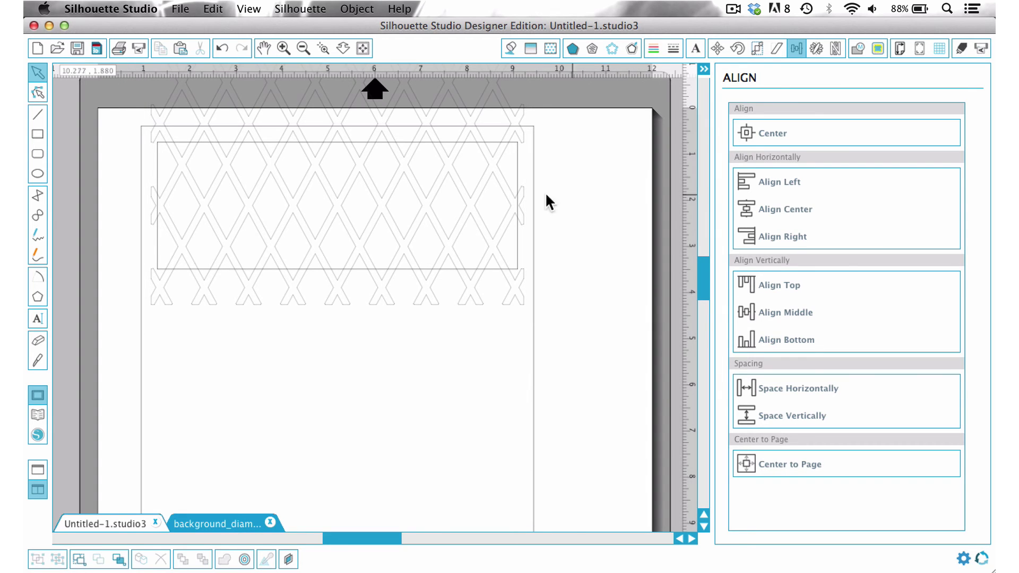
{"action": "left_click", "coordinate": [38, 361]}
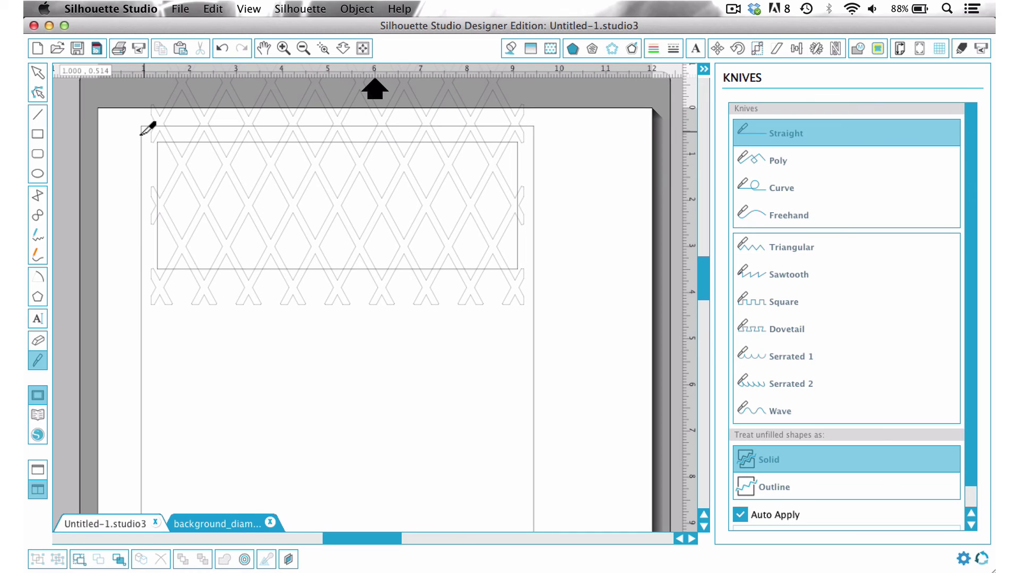
Knife off the lattice strip above the page's top edge and delete it
{"action": "left_click_drag", "start_coordinate": [143, 134], "coordinate": [529, 148]}
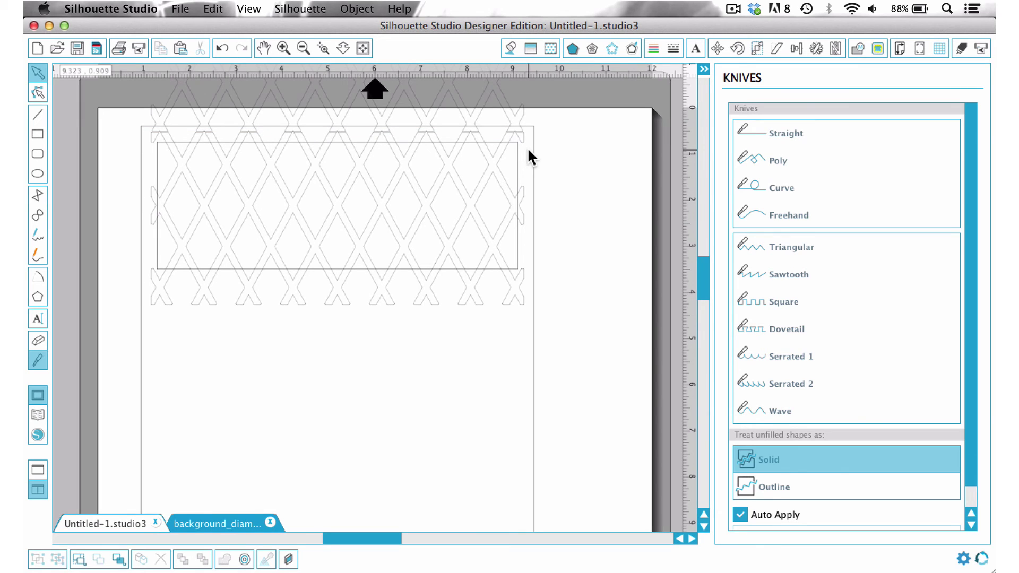
{"action": "scroll", "coordinate": [536, 123], "scroll_direction": "up", "scroll_amount": 1}
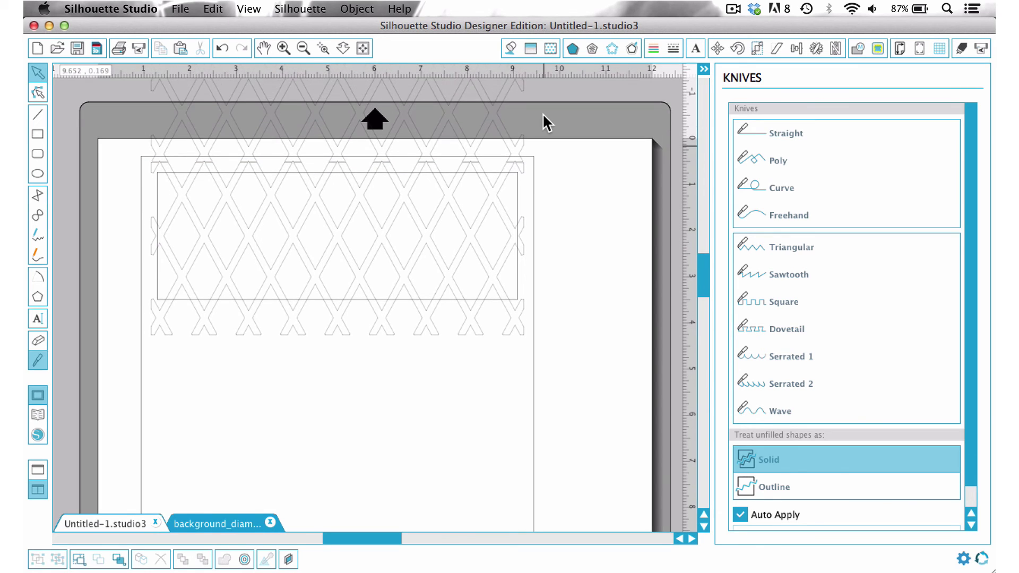
{"action": "left_click_drag", "start_coordinate": [491, 127], "coordinate": [491, 92]}
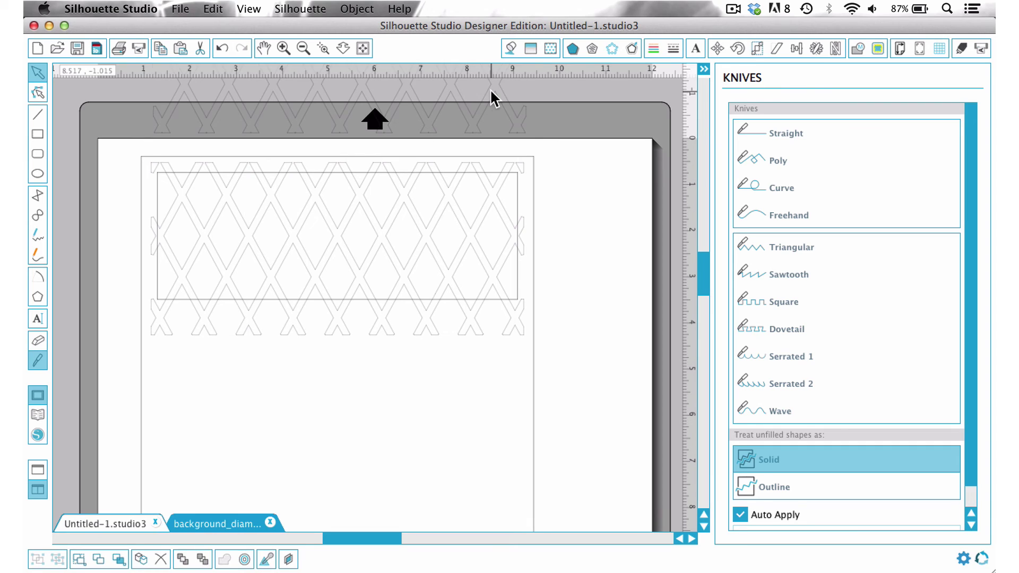
{"action": "left_click", "coordinate": [479, 104]}
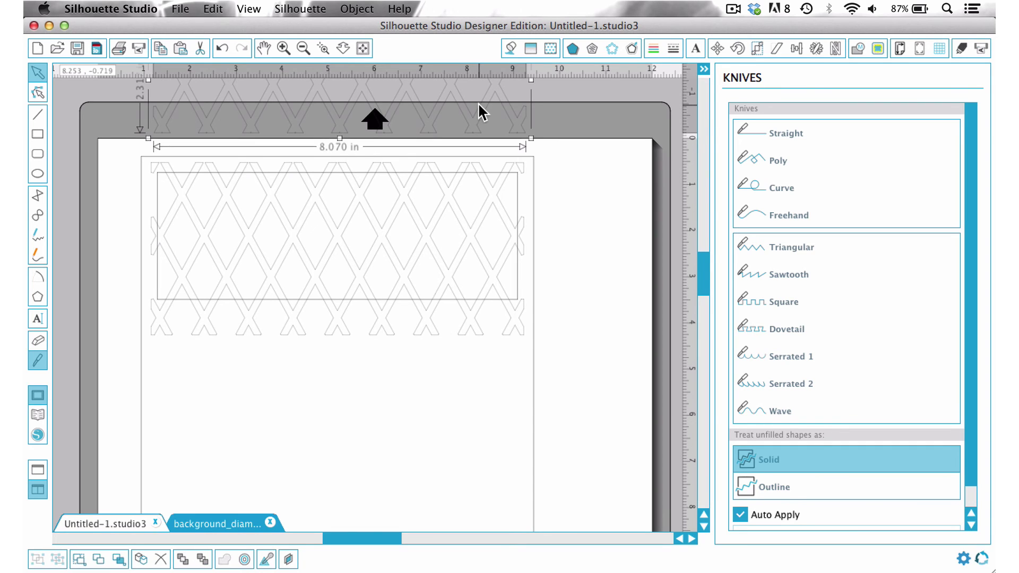
{"action": "key", "text": "Delete"}
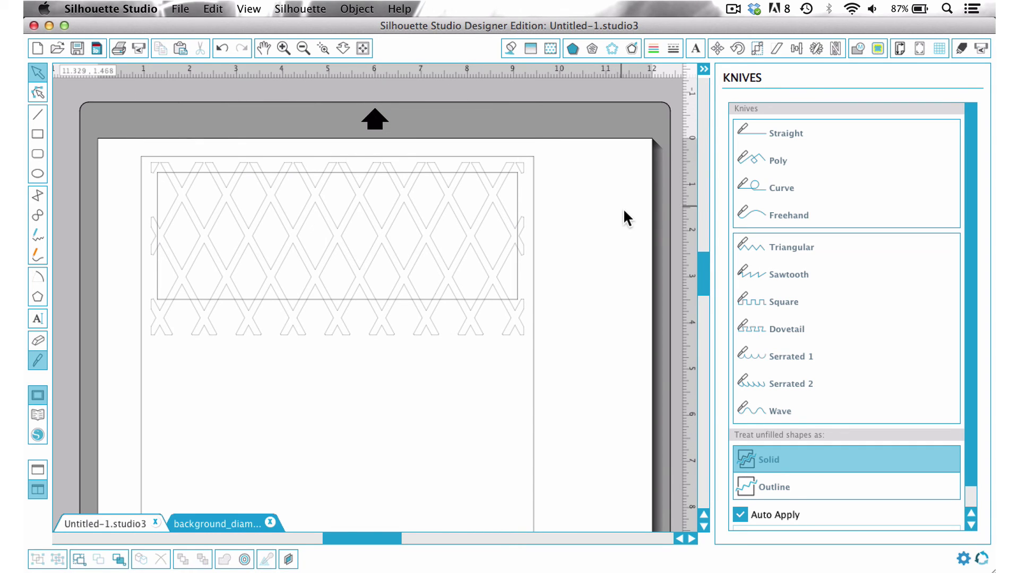
Weld the lattice into the page rectangle's outline
{"action": "left_click_drag", "start_coordinate": [608, 211], "coordinate": [399, 297]}
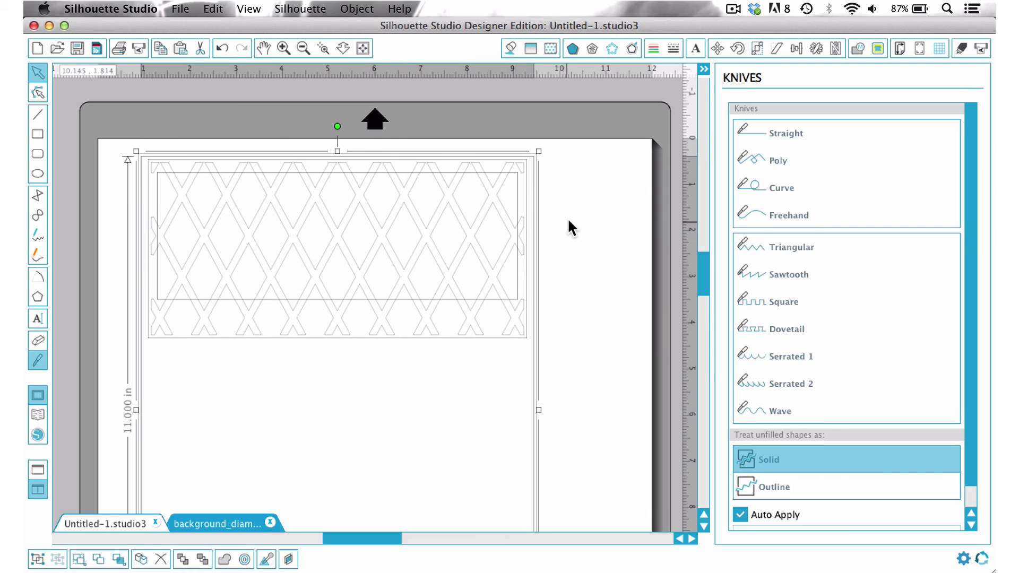
{"action": "right_click", "coordinate": [557, 327]}
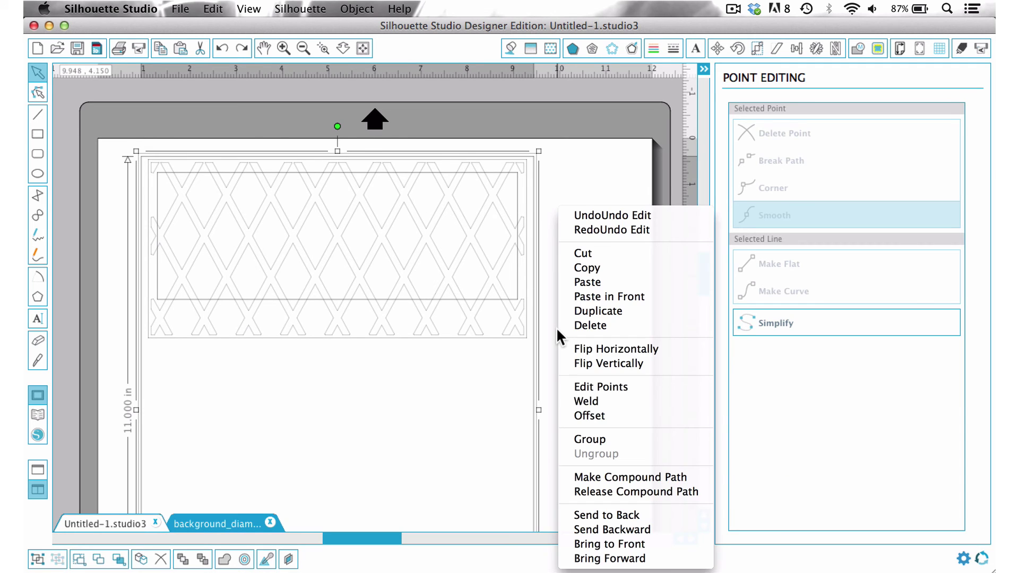
{"action": "left_click", "coordinate": [578, 400]}
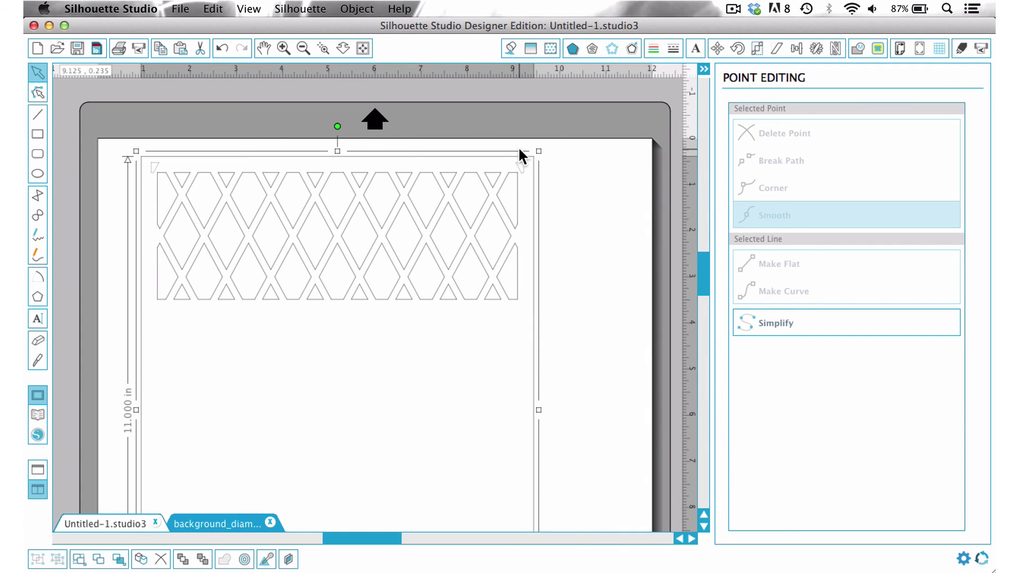
{"action": "left_click", "coordinate": [569, 165]}
Check the tiny leftover pieces at the top-right and top-left corners
{"action": "left_click", "coordinate": [519, 173]}
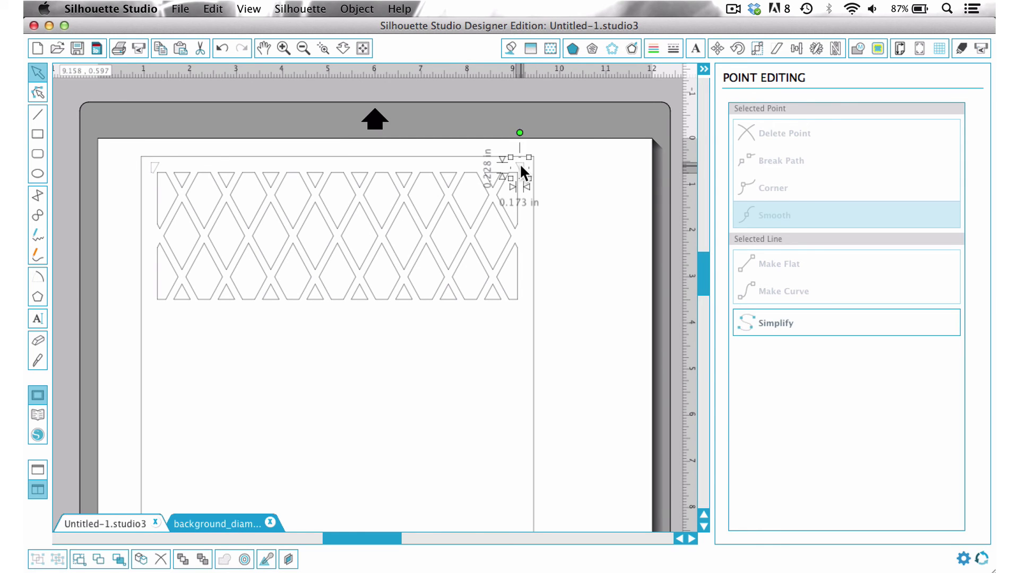
{"action": "left_click", "coordinate": [521, 163]}
{"action": "left_click", "coordinate": [150, 160]}
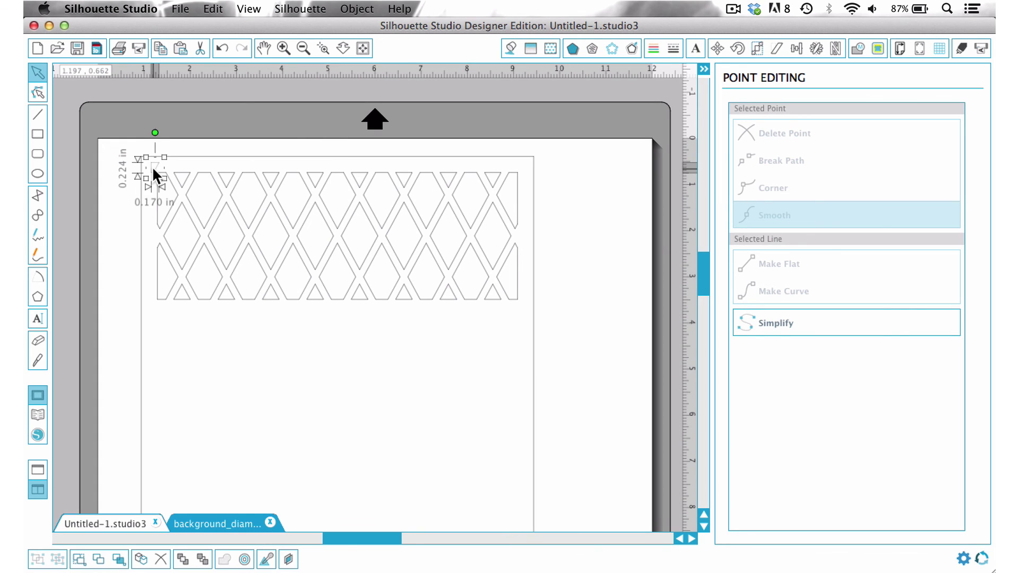
{"action": "left_click", "coordinate": [152, 169]}
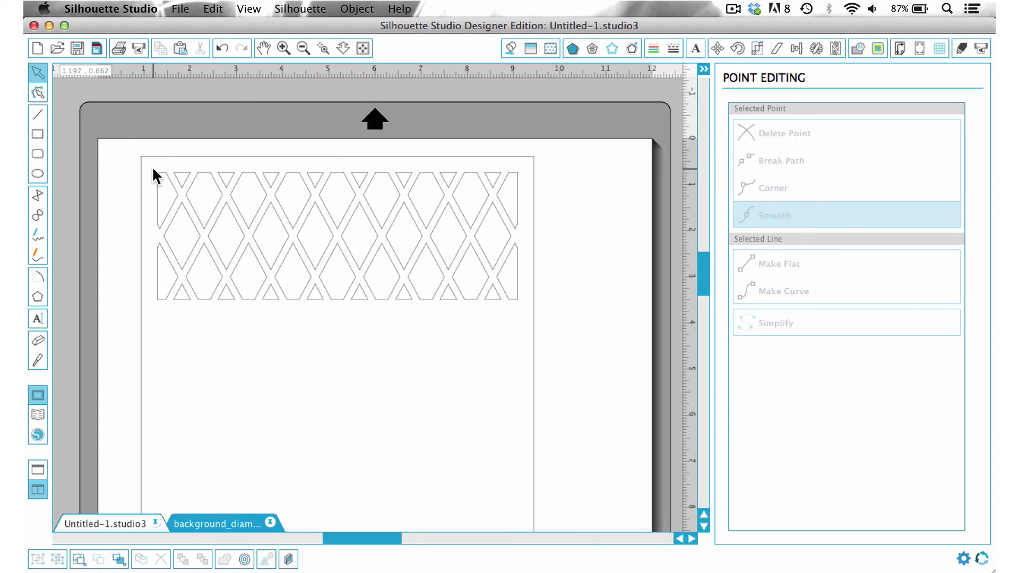
Zoom out to see the whole 8.5 × 11 in page with the lattice-filled window
{"action": "left_click", "coordinate": [302, 48]}
{"action": "scroll", "coordinate": [503, 326], "scroll_direction": "down", "scroll_amount": 1}
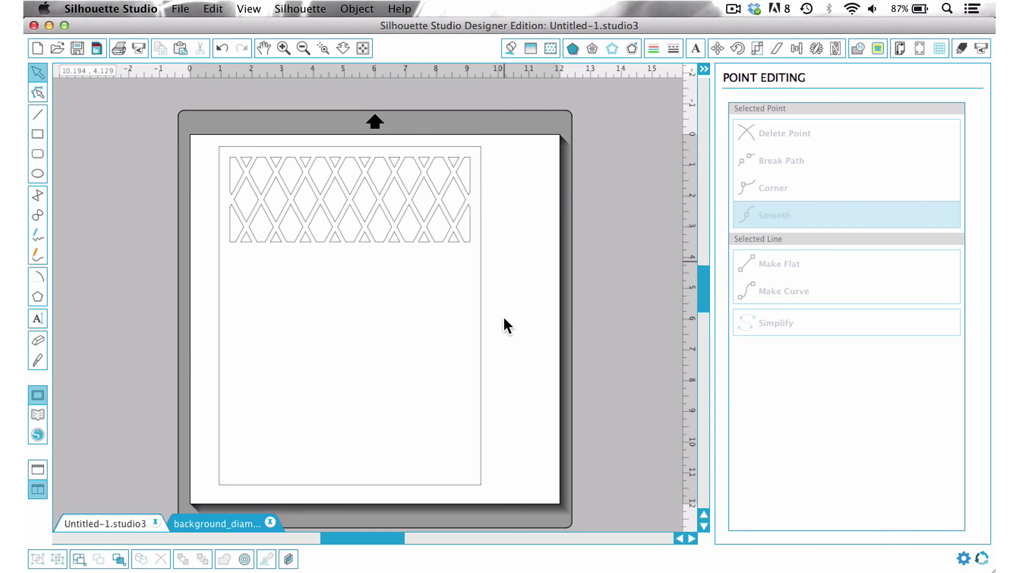